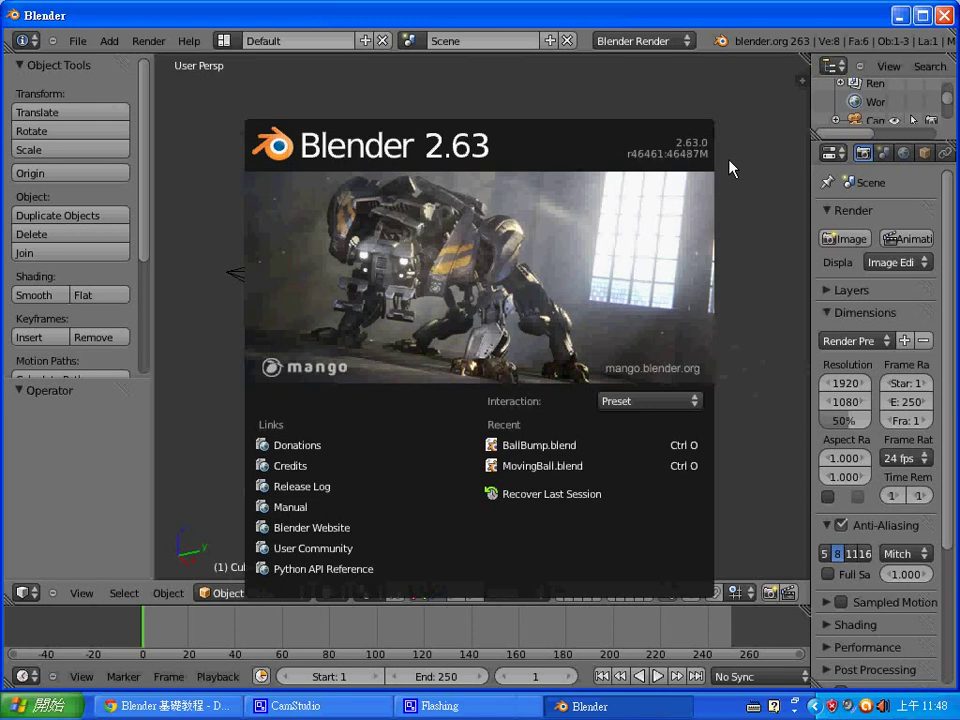
# Dismiss the splash screen, widen the Properties editor, and place the 3D cursor beside the cube
pyautogui.click(757, 314)
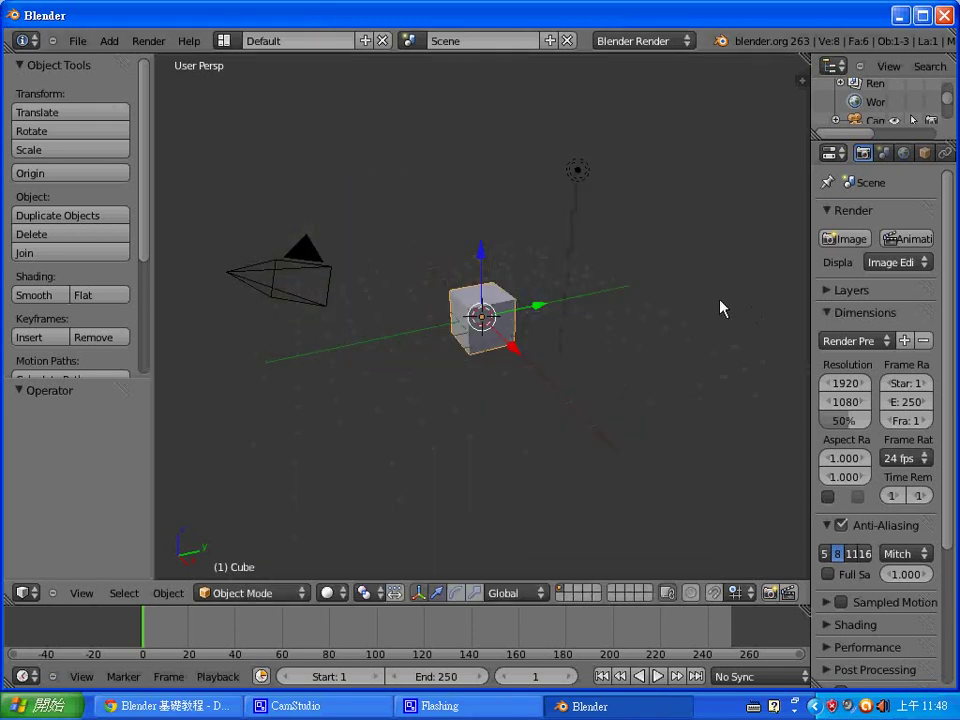
pyautogui.moveTo(808, 278); pyautogui.dragTo(700, 274)
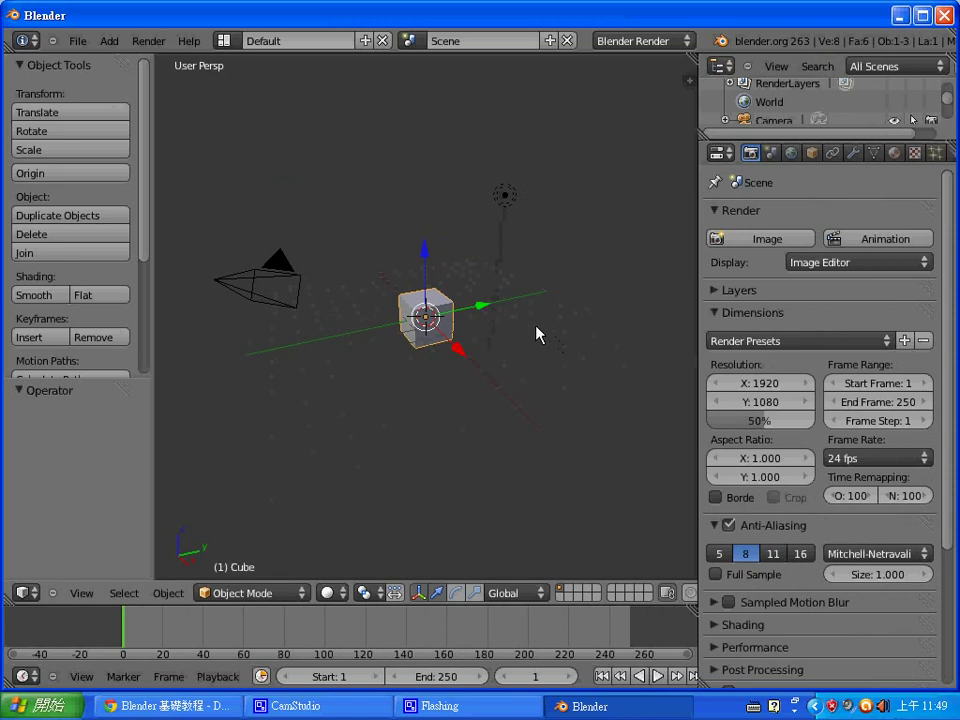
pyautogui.click(375, 348)
# Add an Empty at the 3D cursor and zoom in on the scene
pyautogui.hotkey('shift', 'a')
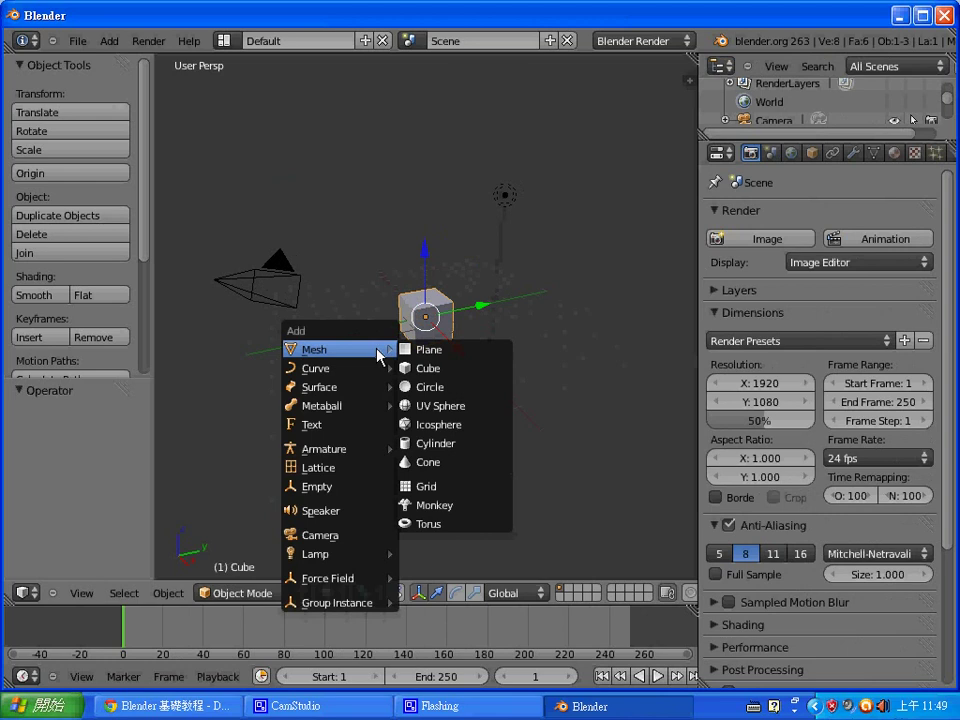
pyautogui.click(364, 488)
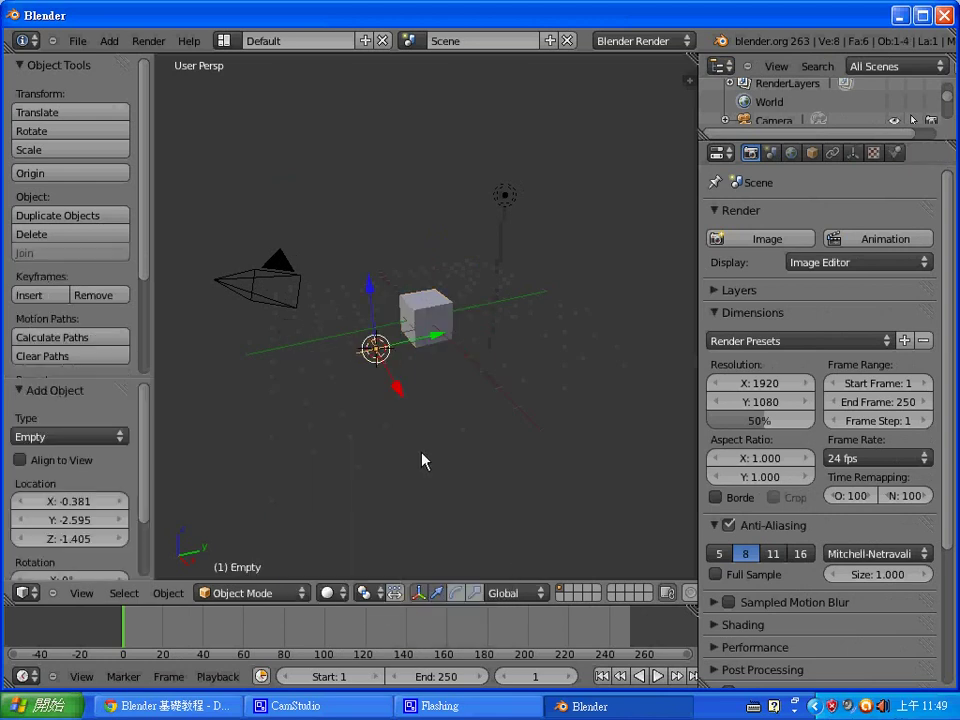
pyautogui.scroll(2, 422, 460)
pyautogui.scroll(1, 422, 460)
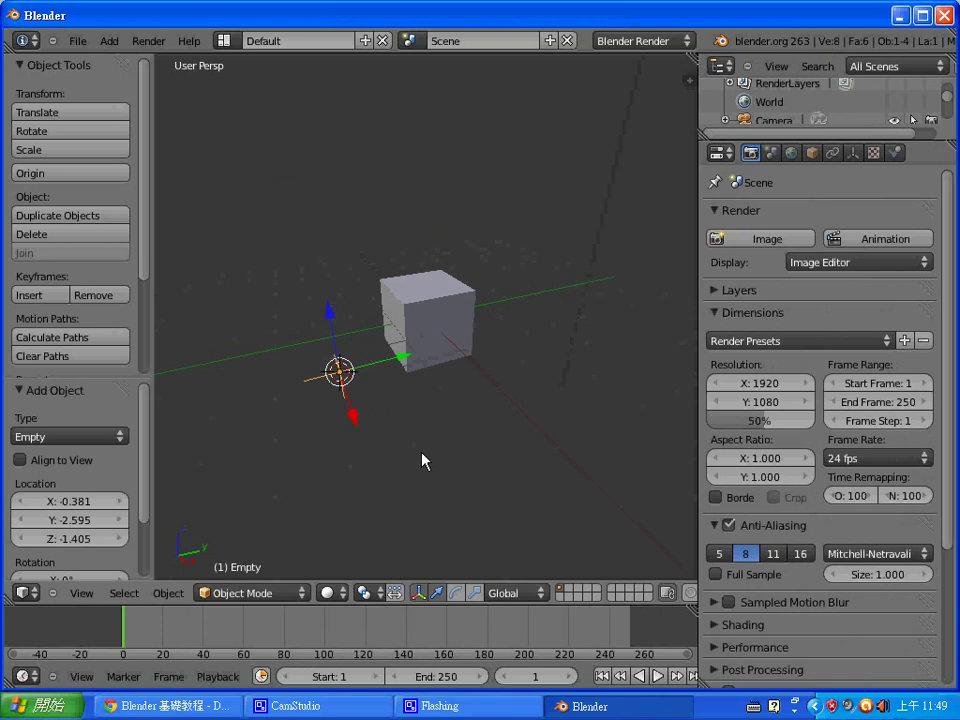
pyautogui.scroll(1, 412, 456)
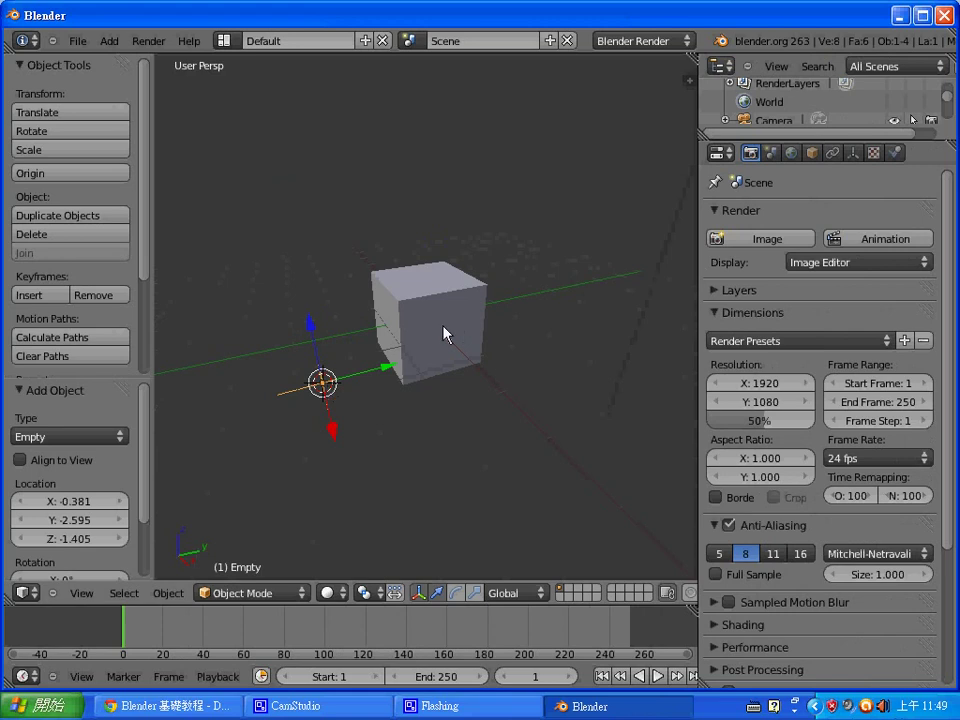
# Select the new Empty rather than the cube
pyautogui.rightClick(446, 332)
pyautogui.rightClick(324, 386)
pyautogui.rightClick(446, 343)
pyautogui.rightClick(324, 386)
# Rename the Empty to 'Controller' in the sidebar's Item name field
pyautogui.press('n')
pyautogui.moveTo(688, 350)
pyautogui.mouseDown()
pyautogui.moveTo(688, 152)
pyautogui.moveTo(688, 365)
pyautogui.mouseUp()
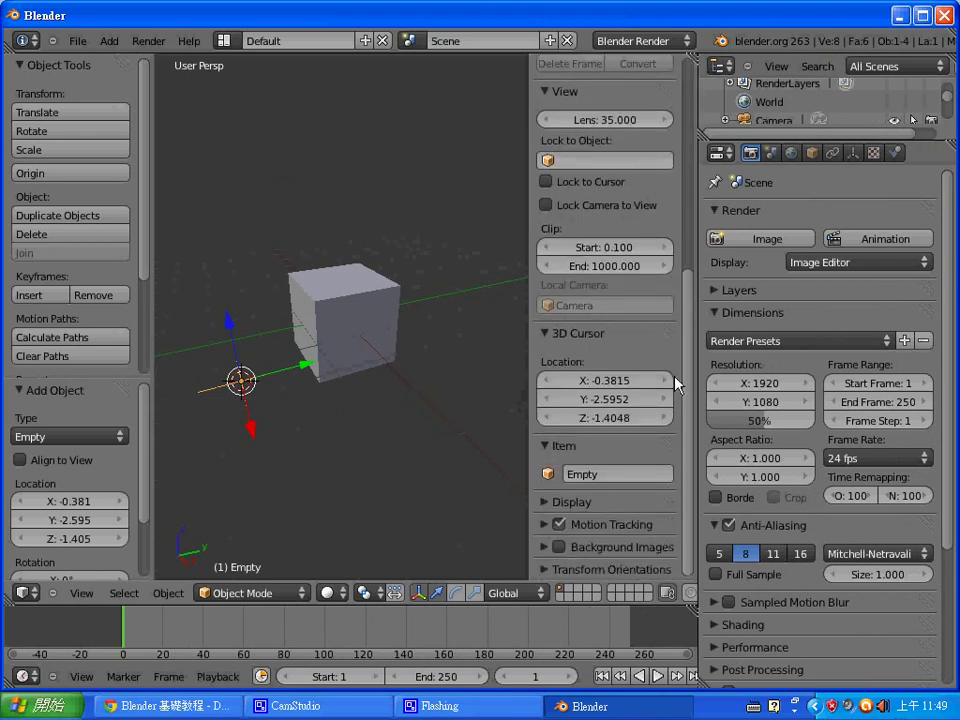
pyautogui.click(632, 477)
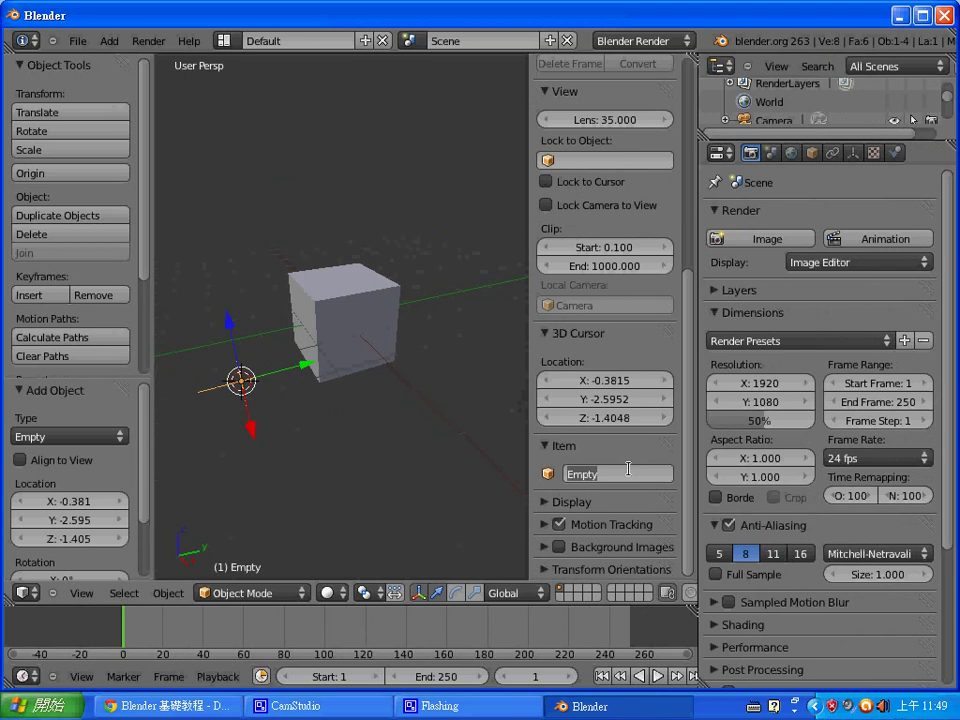
pyautogui.write('c')
pyautogui.write('ontrol')
pyautogui.write('ler')
pyautogui.press('Return')
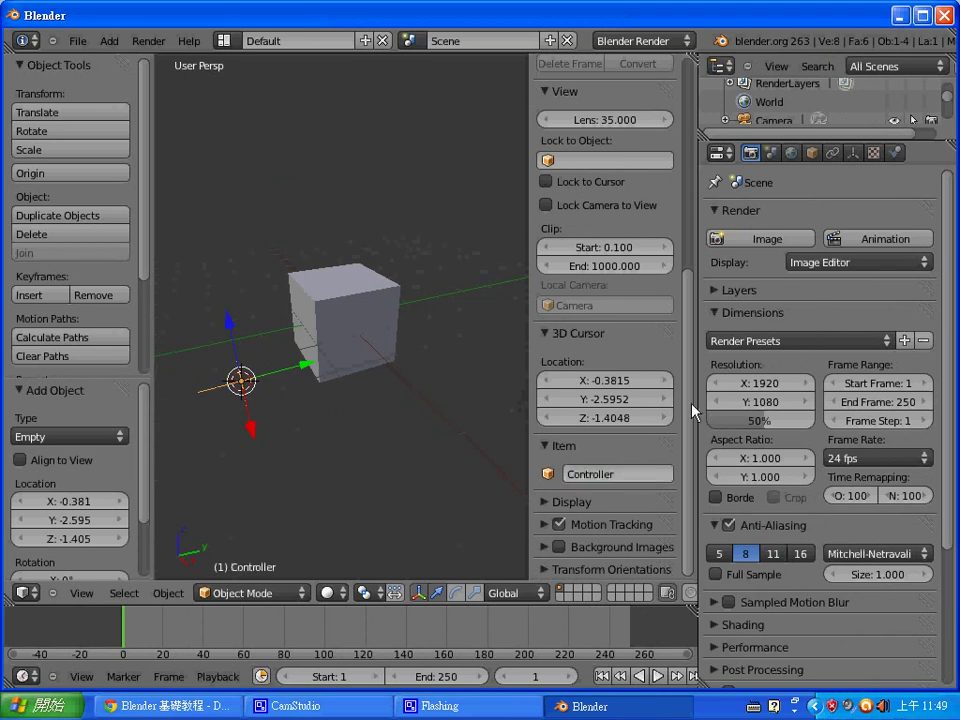
# Zoom in and move the 3D cursor to the right of the cube
pyautogui.scroll(4, 680, 300)
pyautogui.scroll(5, 676, 230)
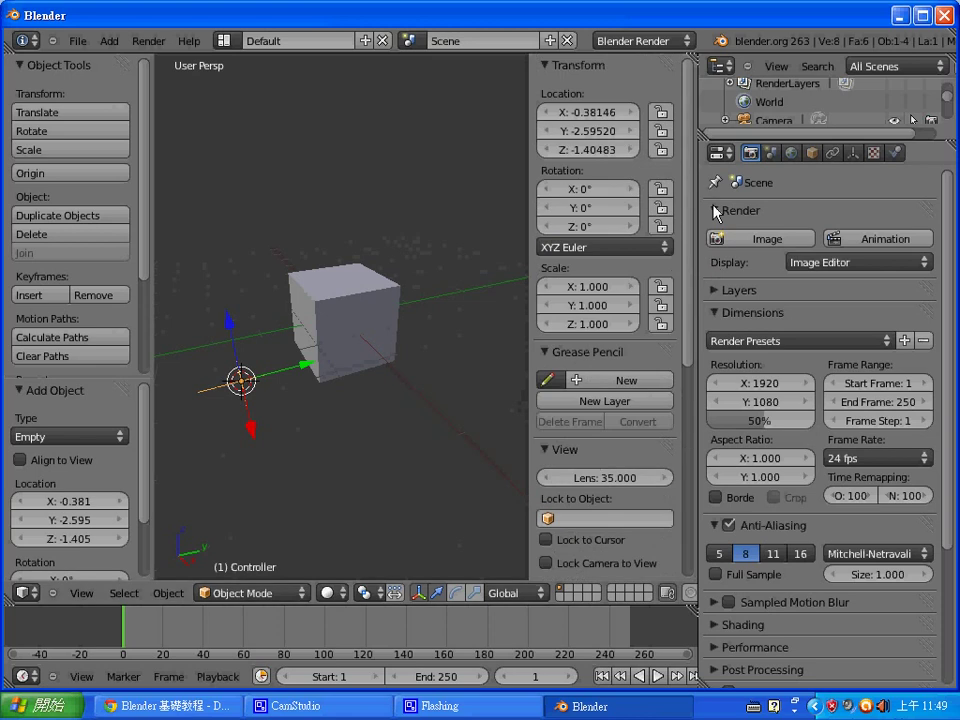
pyautogui.click(465, 371)
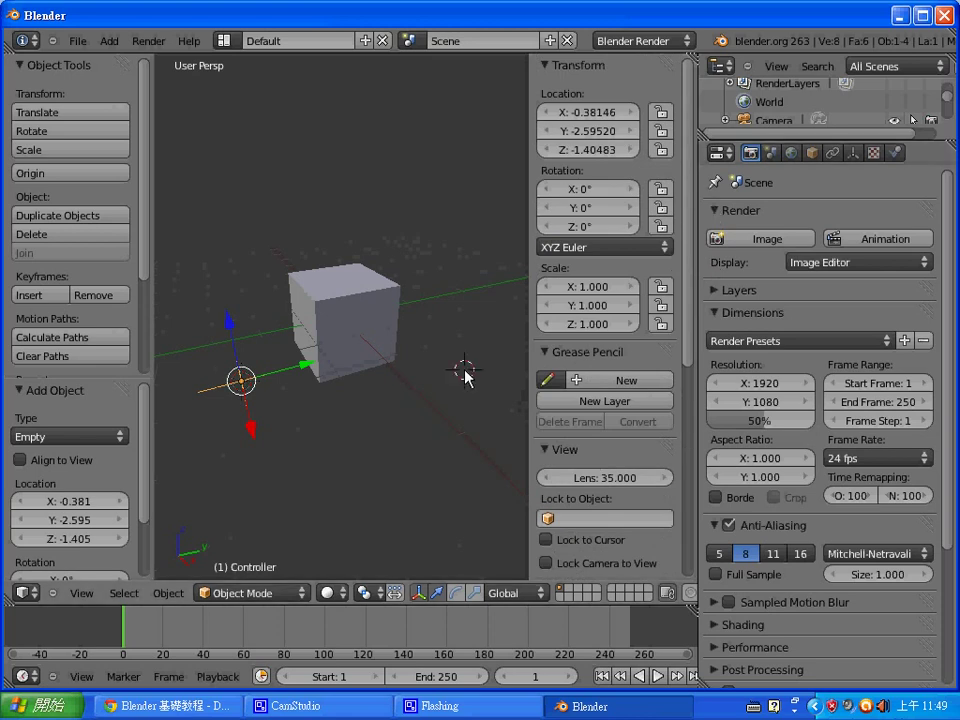
# Hide the sidebar, select the cube, and show its Object properties (location 0, scale 1.000)
pyautogui.press('n')
pyautogui.click(436, 310)
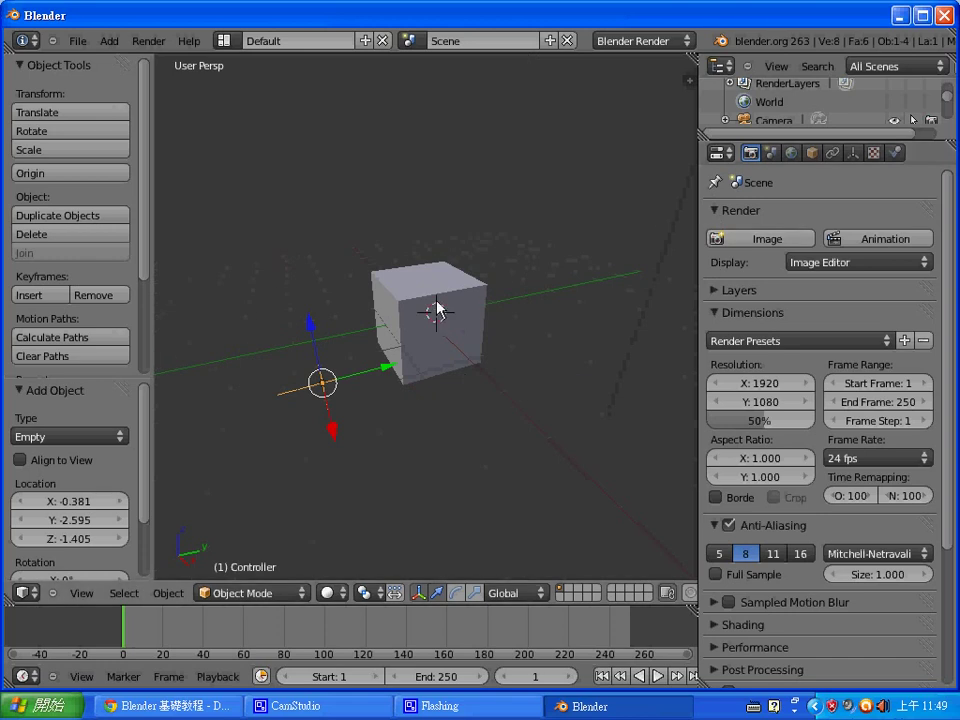
pyautogui.rightClick(437, 310)
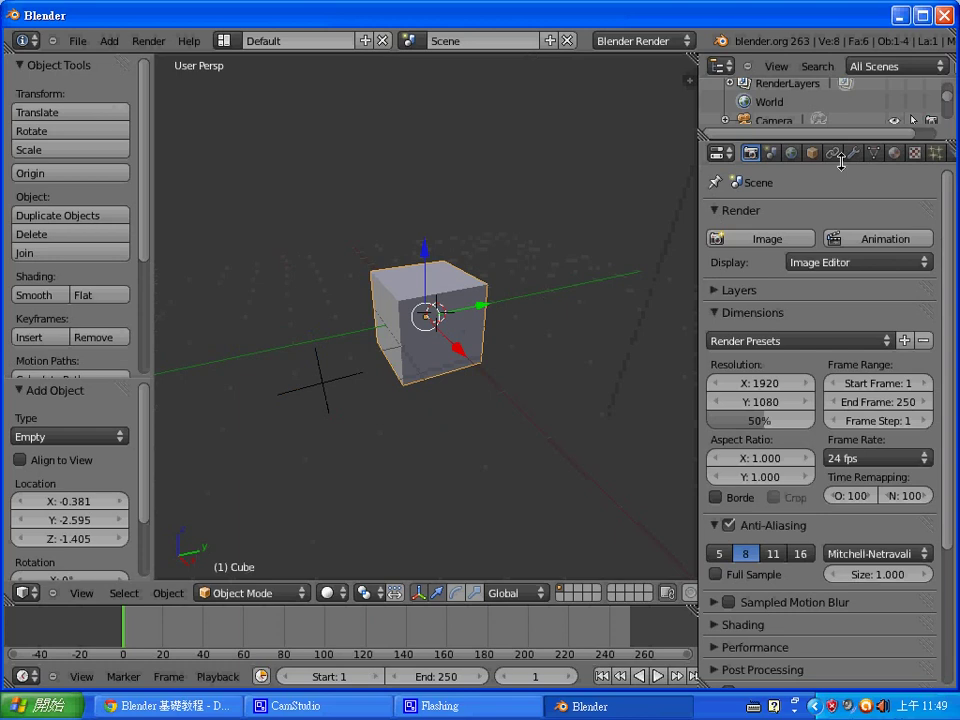
pyautogui.click(811, 153)
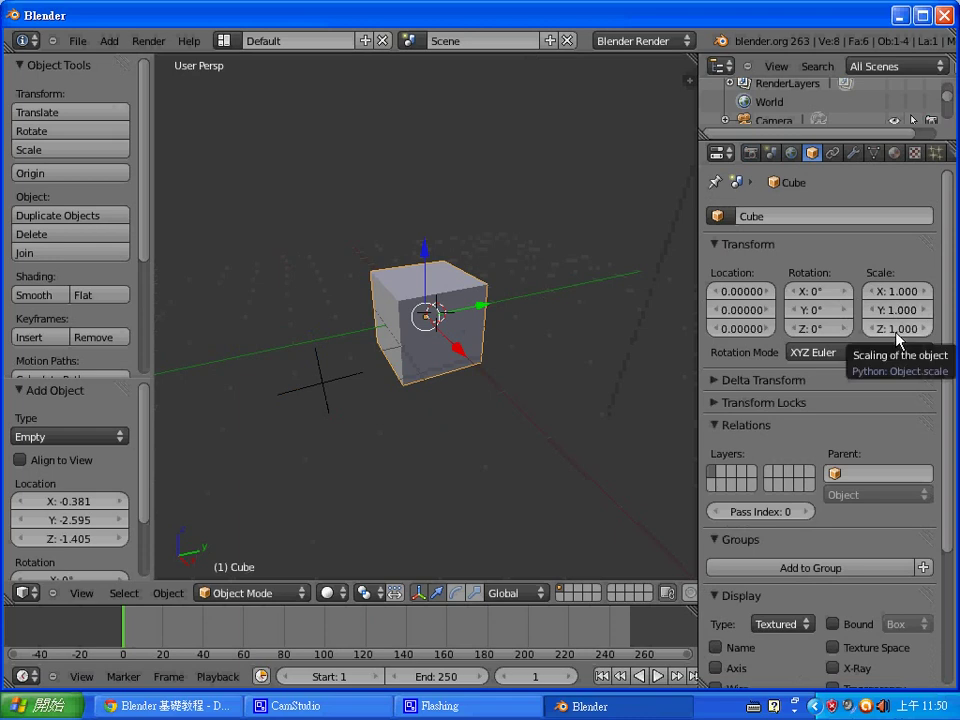
# Add a single driver to the Cube's Scale Z value
pyautogui.rightClick(899, 339)
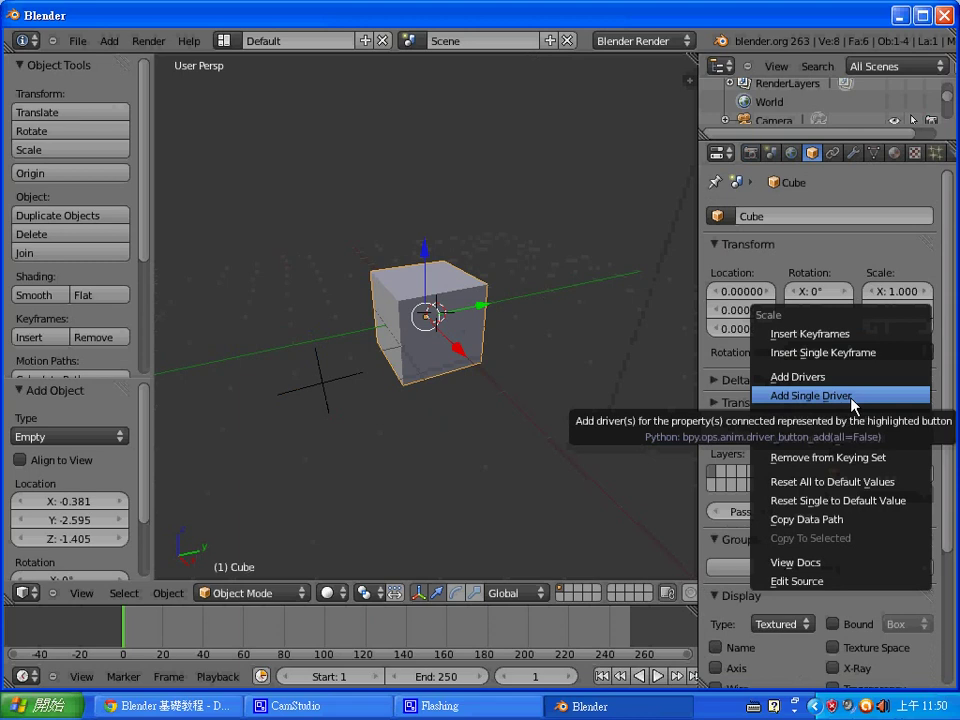
pyautogui.click(853, 396)
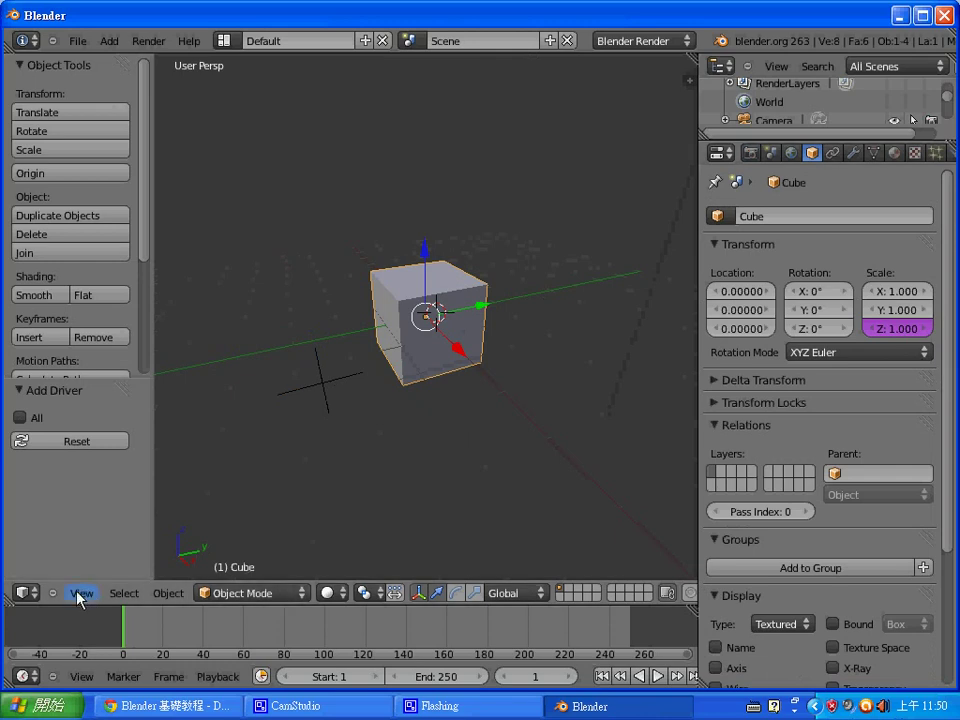
# Split the 3D view into left and right views without tool shelves, widening the left
pyautogui.rightClick(394, 601)
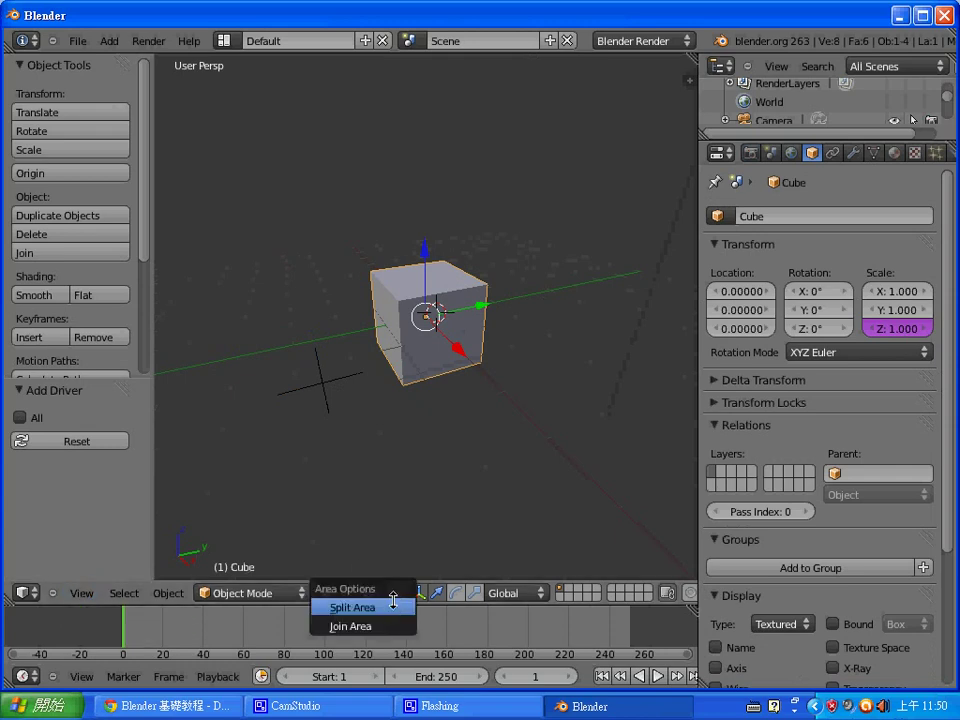
pyautogui.click(393, 600)
pyautogui.click(291, 466)
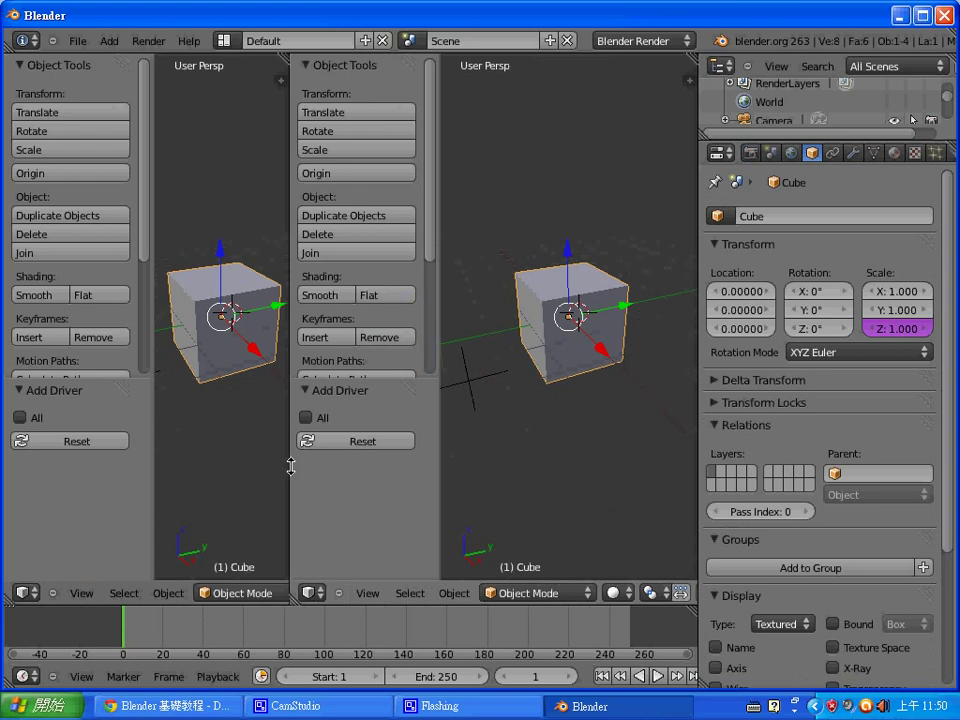
pyautogui.press('t')
pyautogui.click(185, 482)
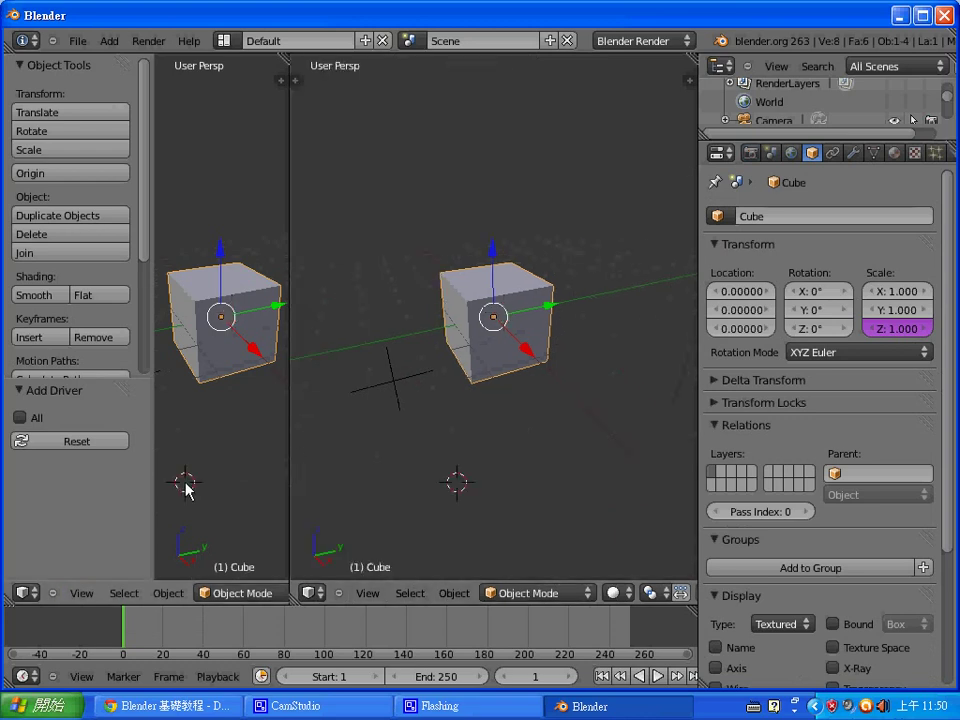
pyautogui.press('t')
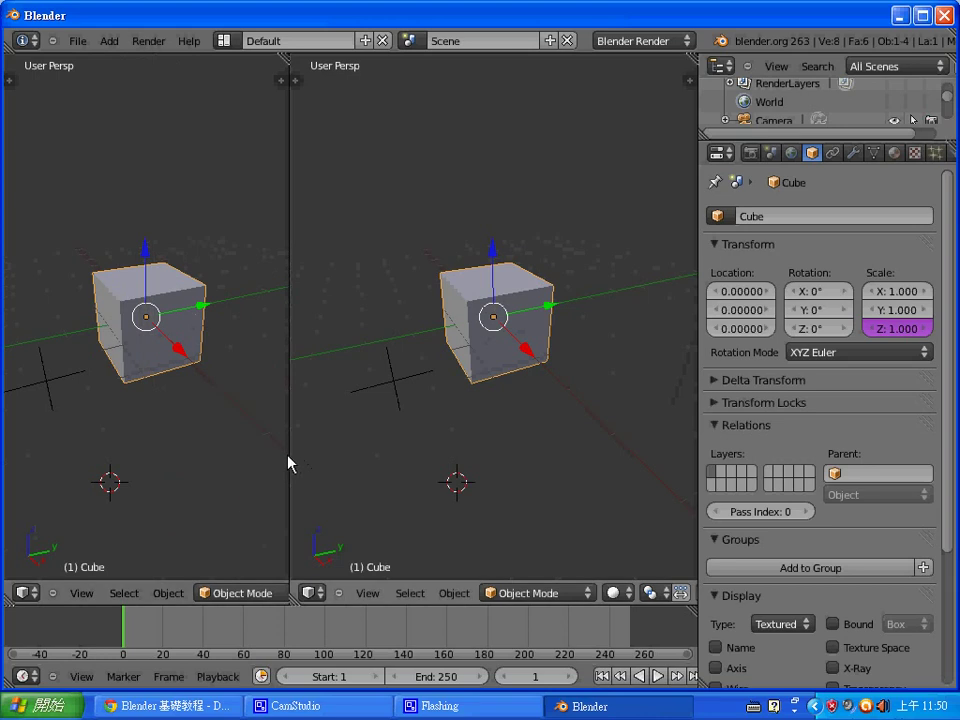
pyautogui.moveTo(289, 463); pyautogui.dragTo(361, 452)
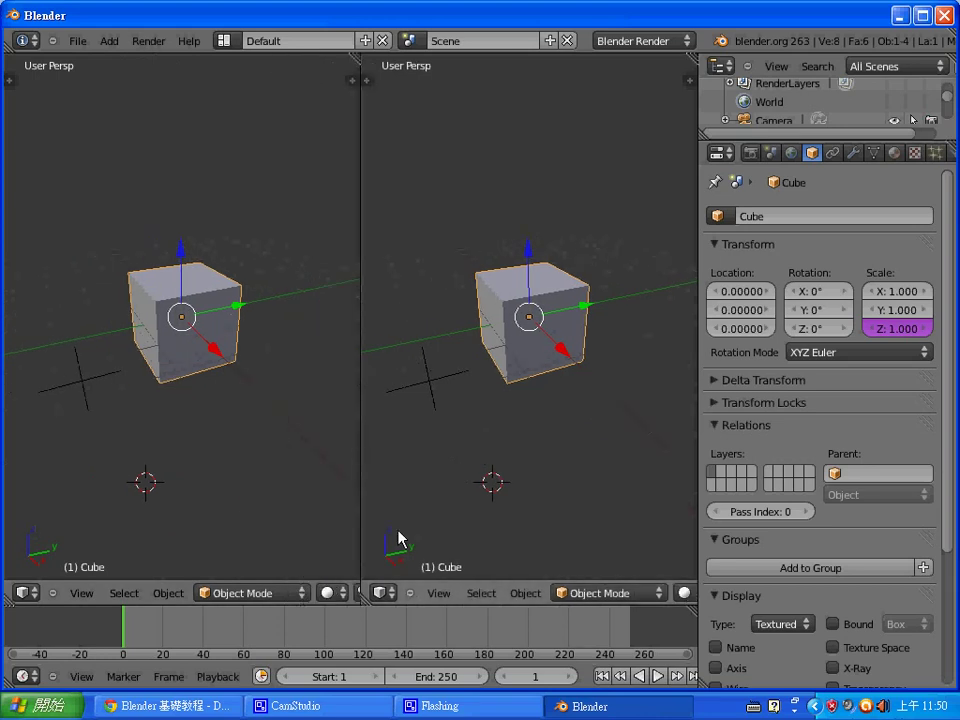
# Split both the left and right views into top and bottom halves
pyautogui.rightClick(358, 476)
pyautogui.click(310, 475)
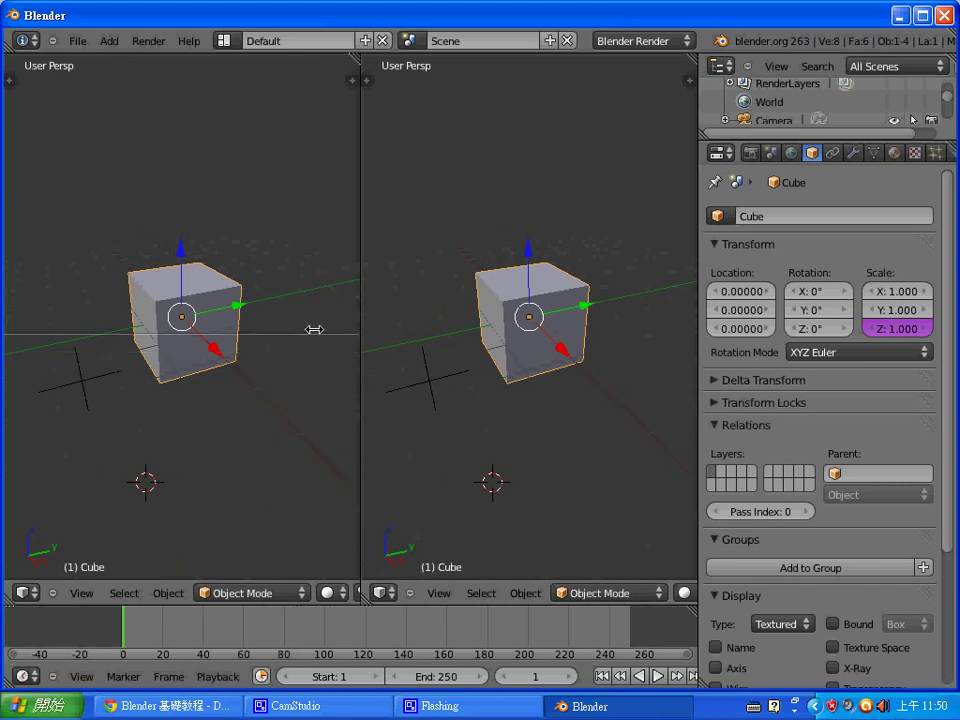
pyautogui.click(316, 330)
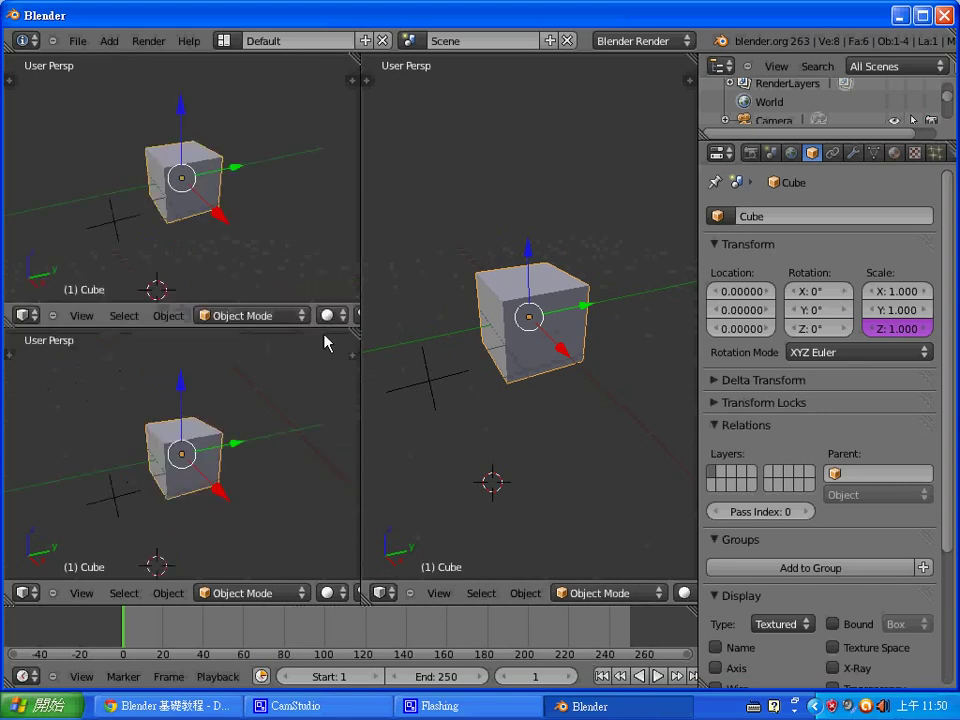
pyautogui.rightClick(358, 392)
pyautogui.click(360, 393)
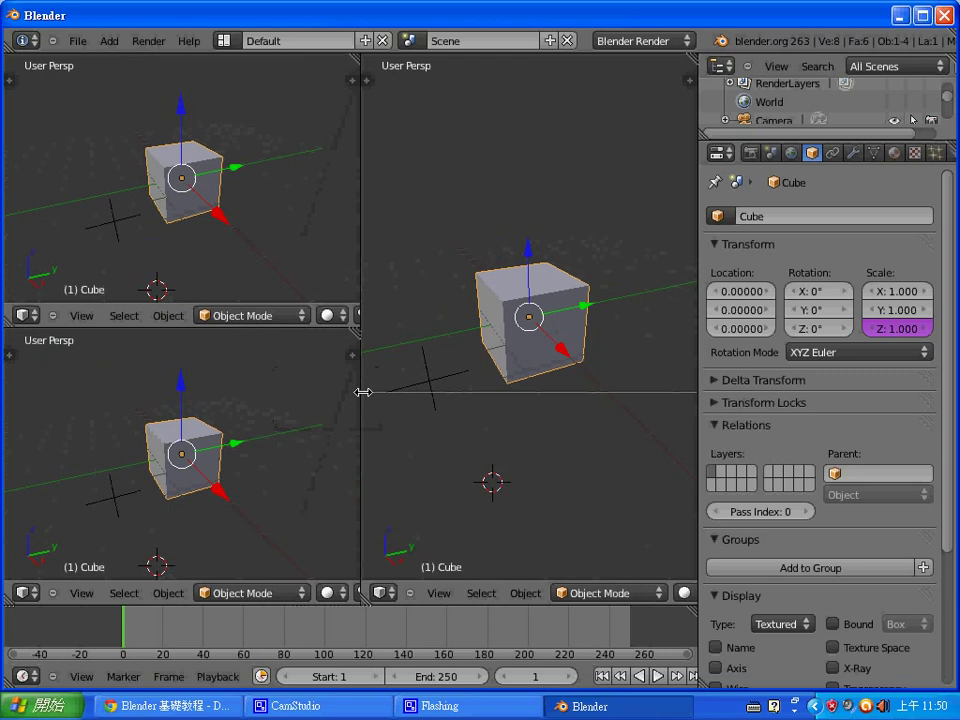
pyautogui.click(401, 327)
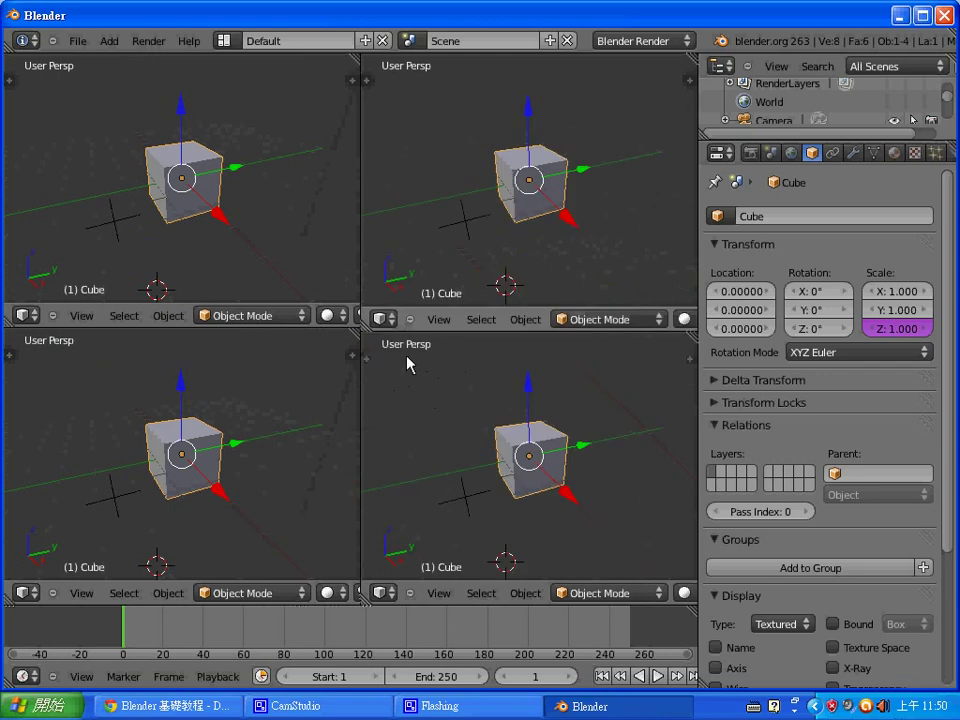
pyautogui.moveTo(415, 329); pyautogui.dragTo(415, 326)
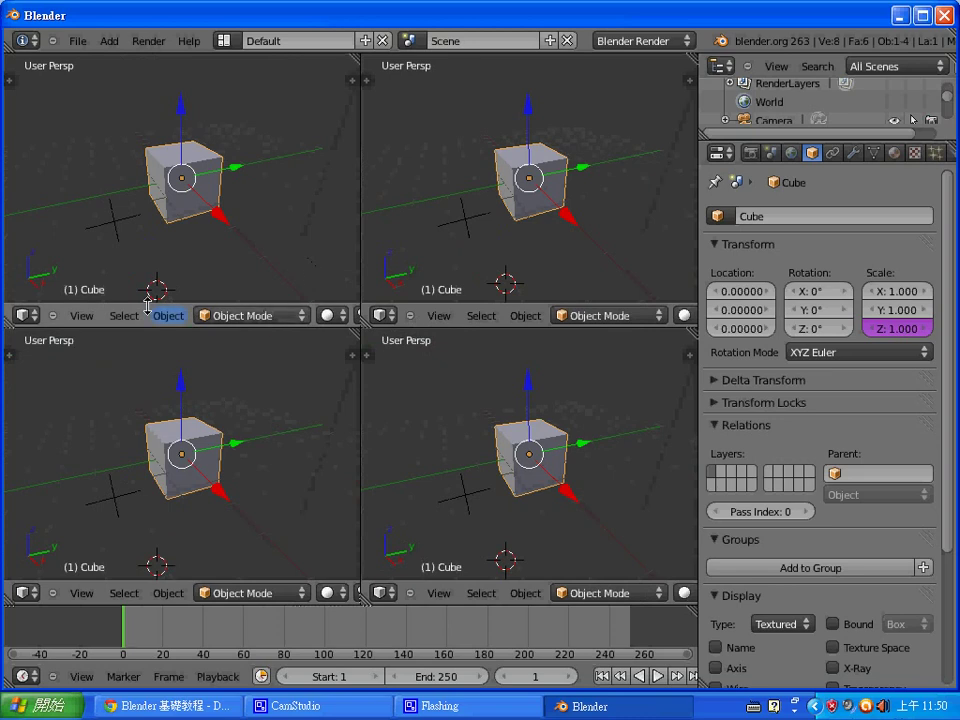
# Set the lower-left view to Top and the lower-right view to Front
pyautogui.click(82, 594)
pyautogui.click(131, 514)
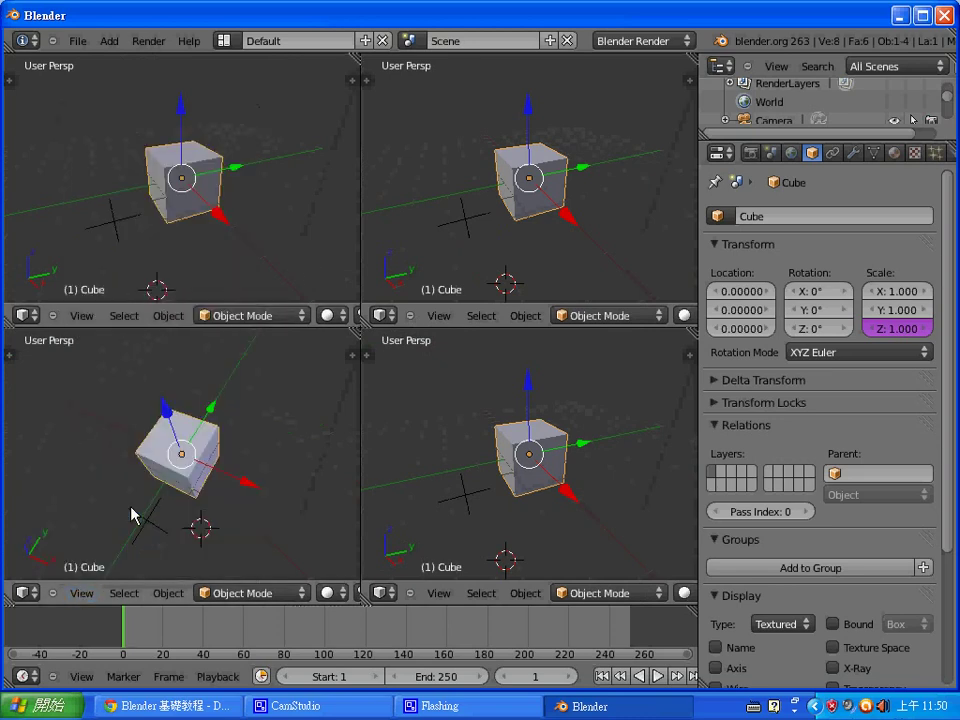
pyautogui.click(440, 593)
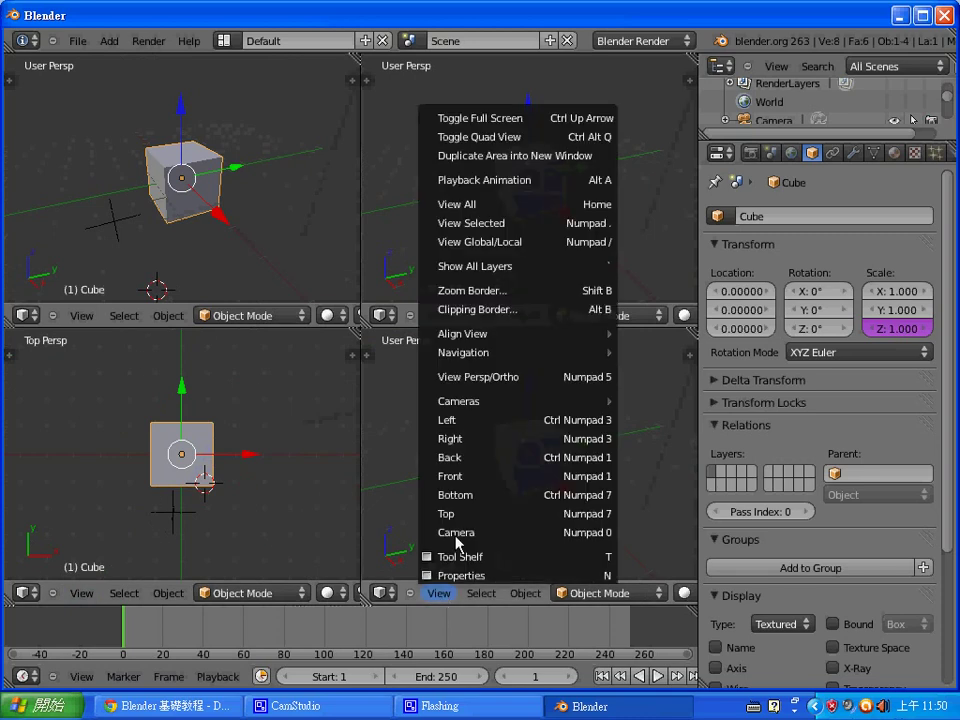
pyautogui.click(475, 484)
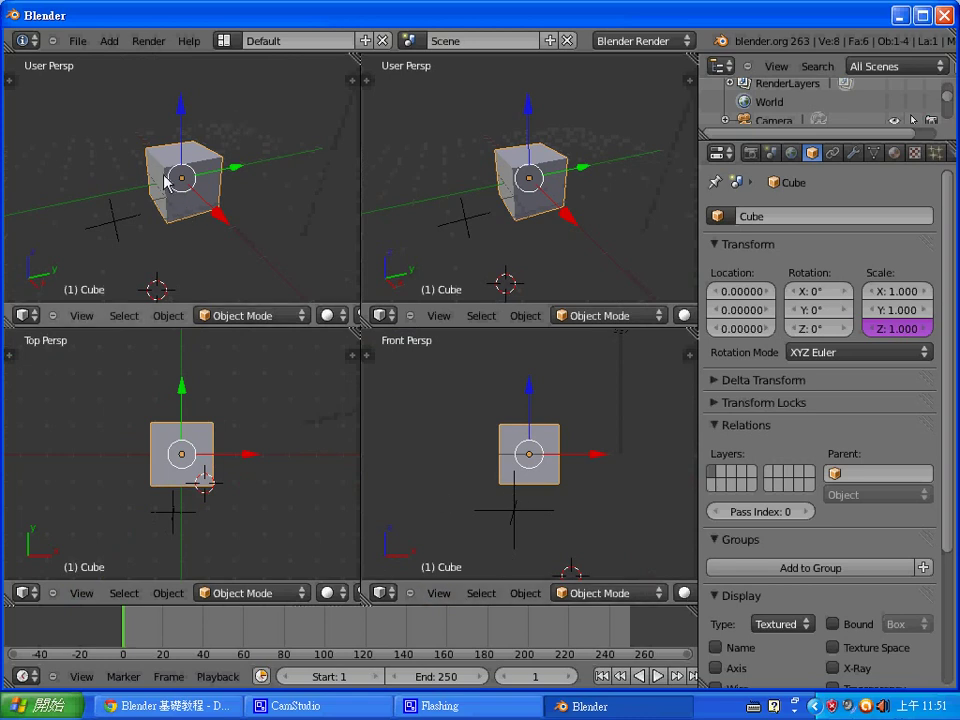
pyautogui.click(80, 316)
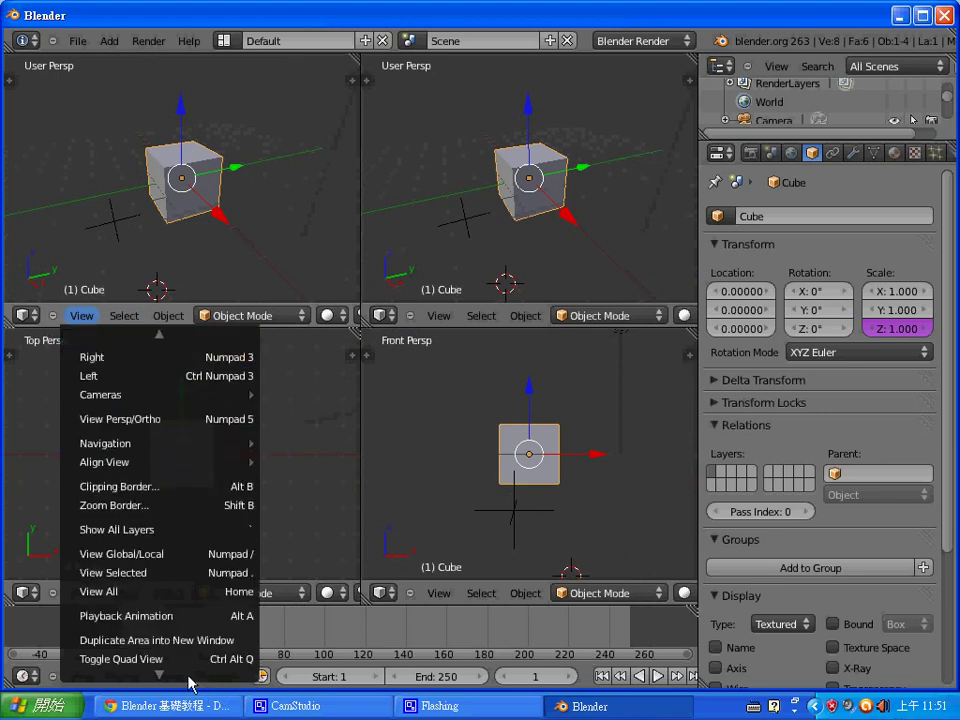
# Turn the top-left area into a Graph Editor in Drivers mode and widen it
pyautogui.click(24, 315)
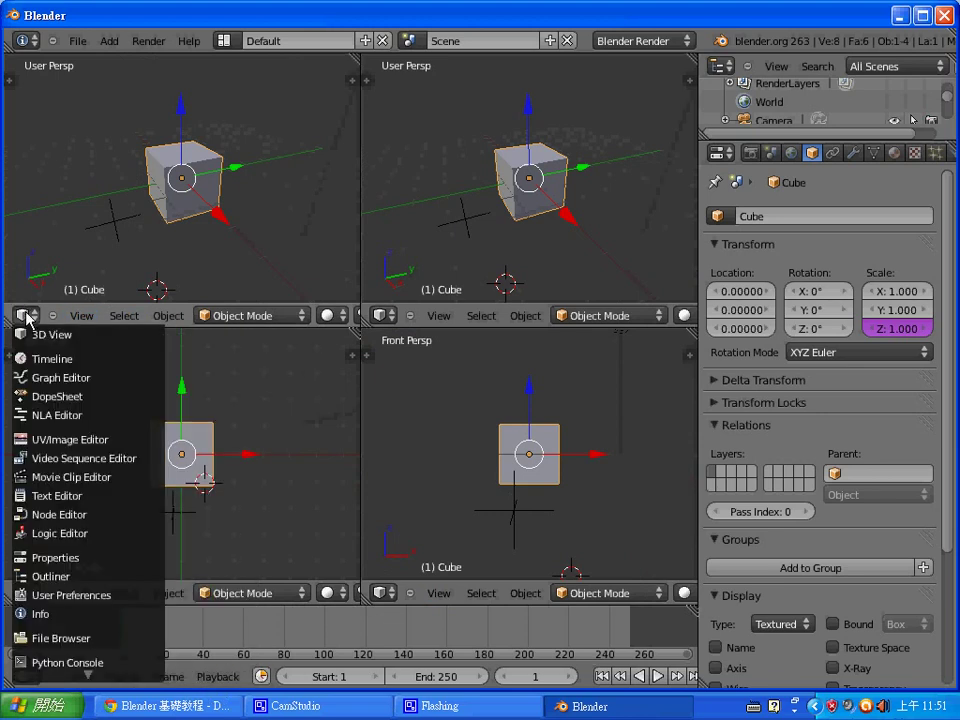
pyautogui.click(65, 378)
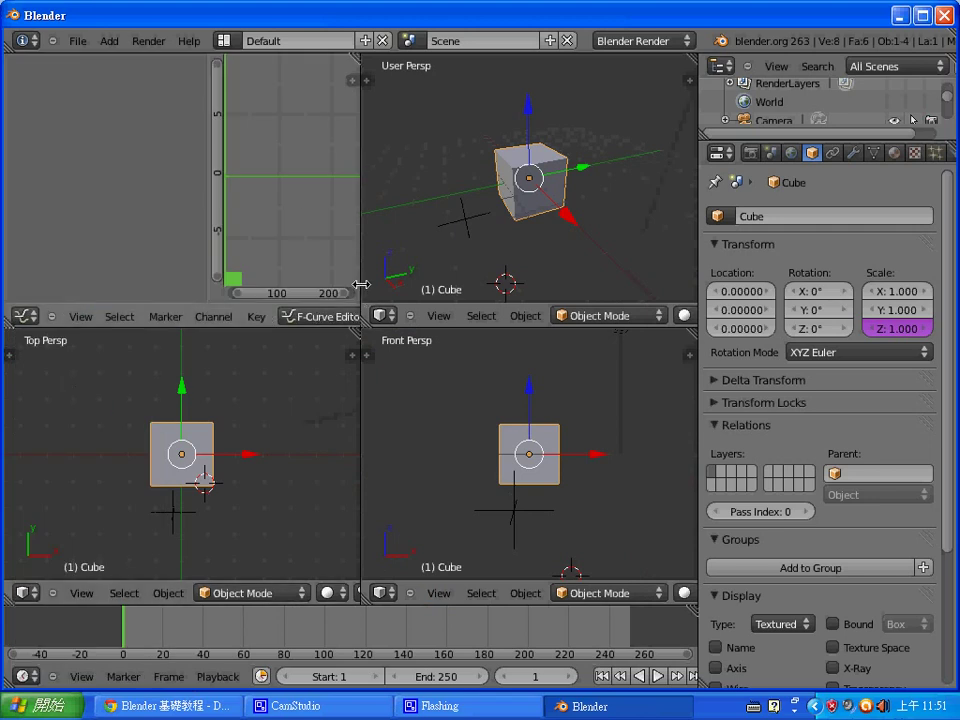
pyautogui.moveTo(360, 282); pyautogui.dragTo(391, 282)
pyautogui.click(343, 316)
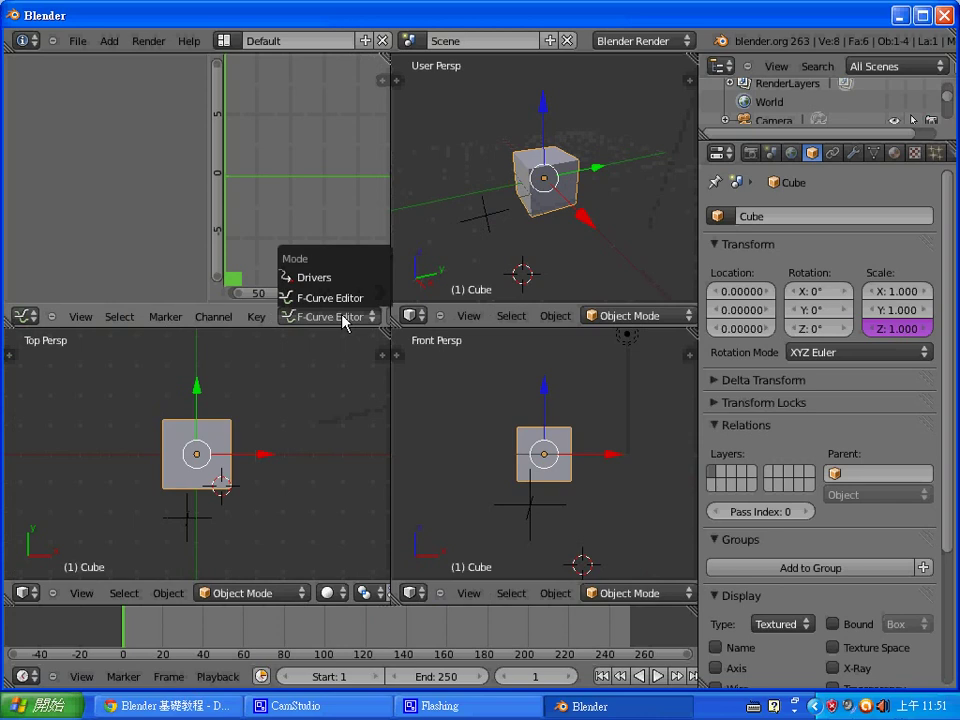
pyautogui.click(340, 277)
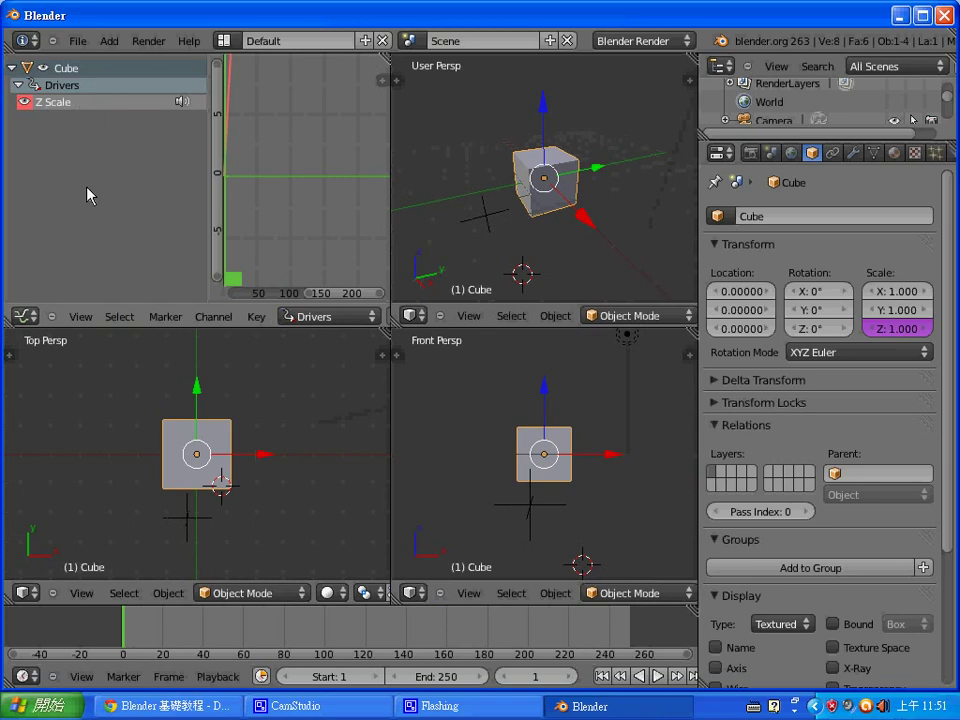
# Click around the drivers graph, leaving the current frame at 146
pyautogui.click(342, 220)
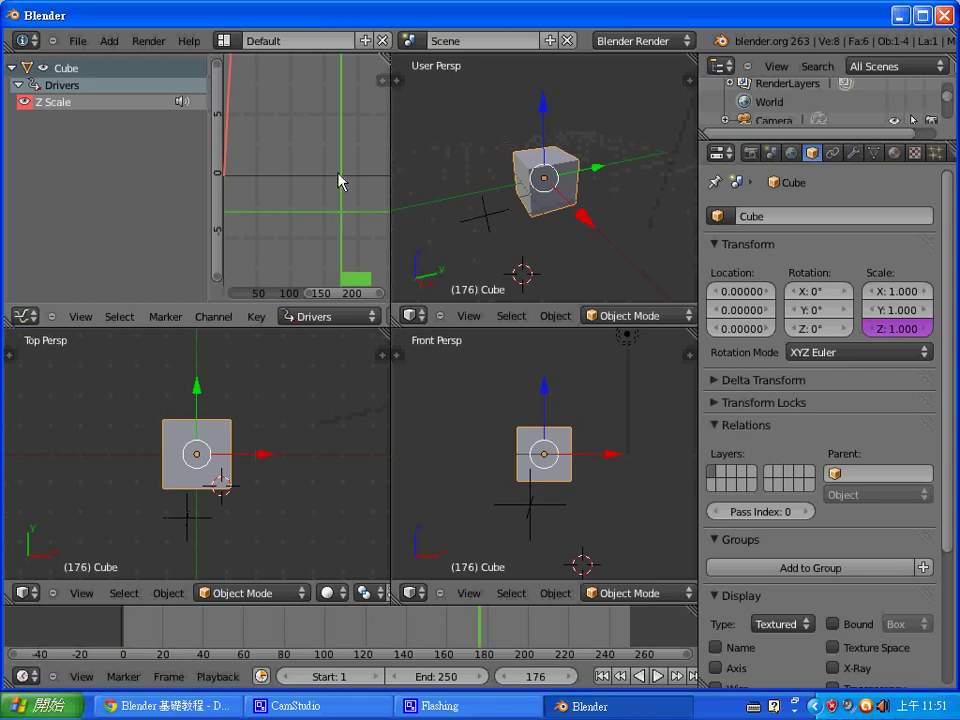
pyautogui.click(305, 192)
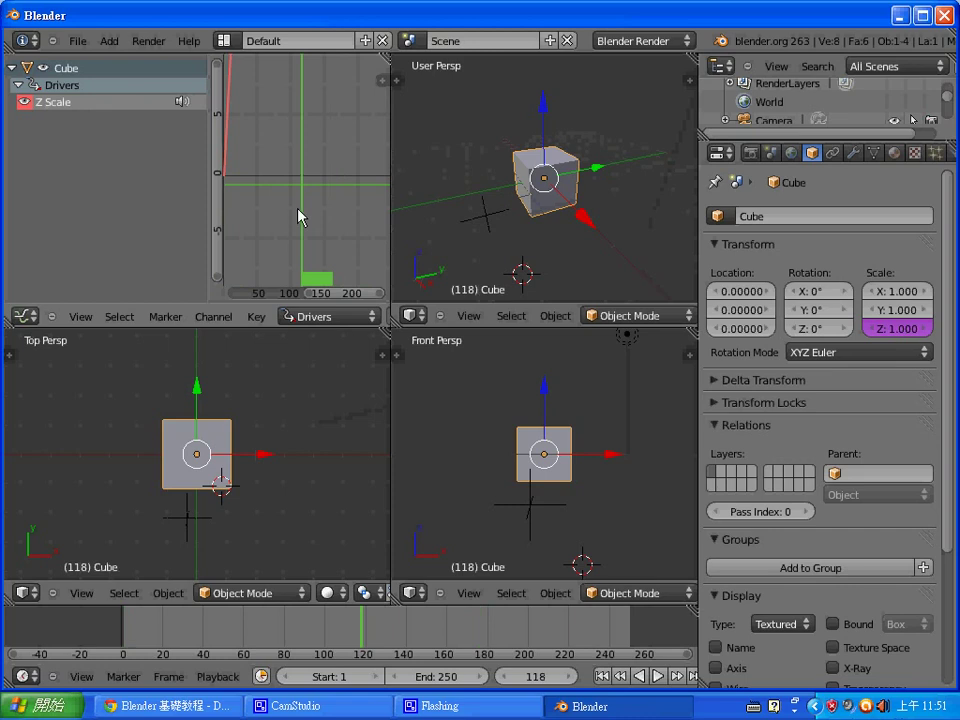
pyautogui.click(257, 219)
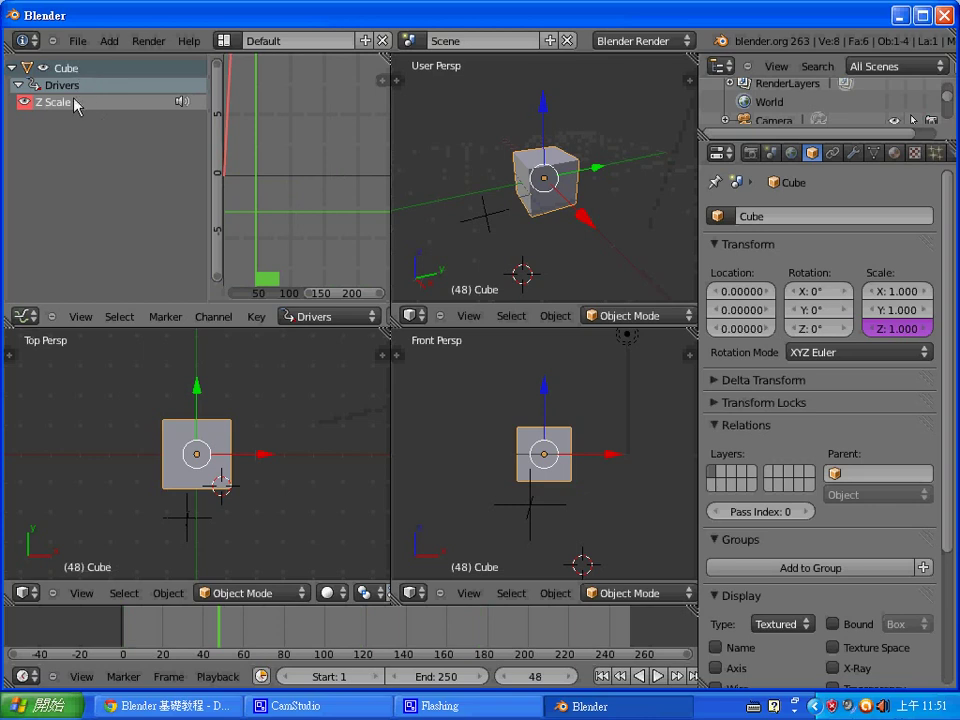
pyautogui.click(321, 222)
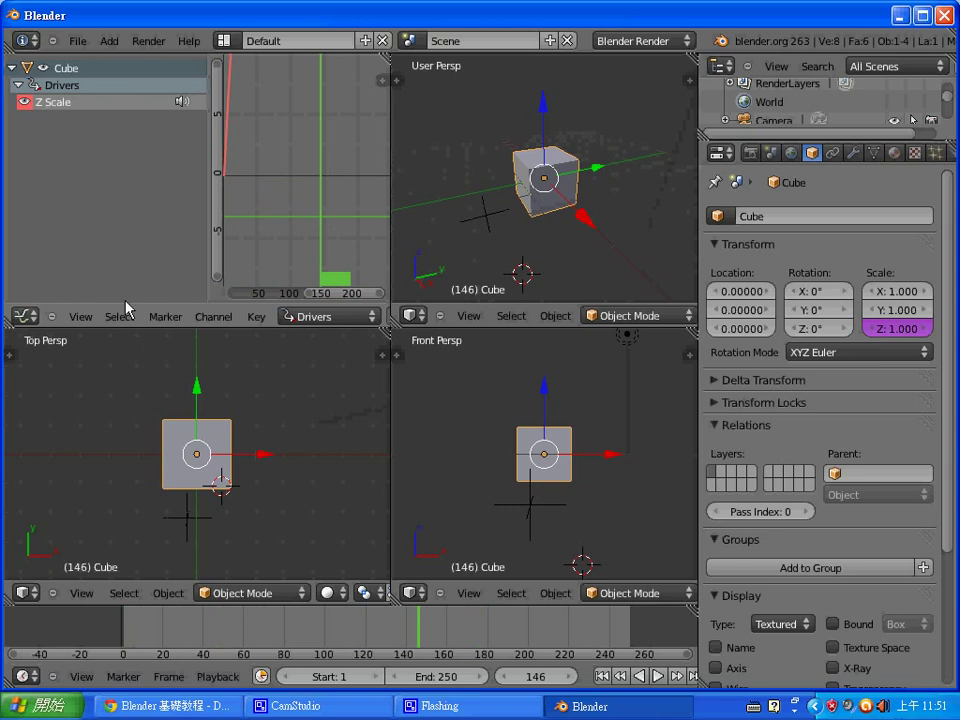
pyautogui.click(80, 317)
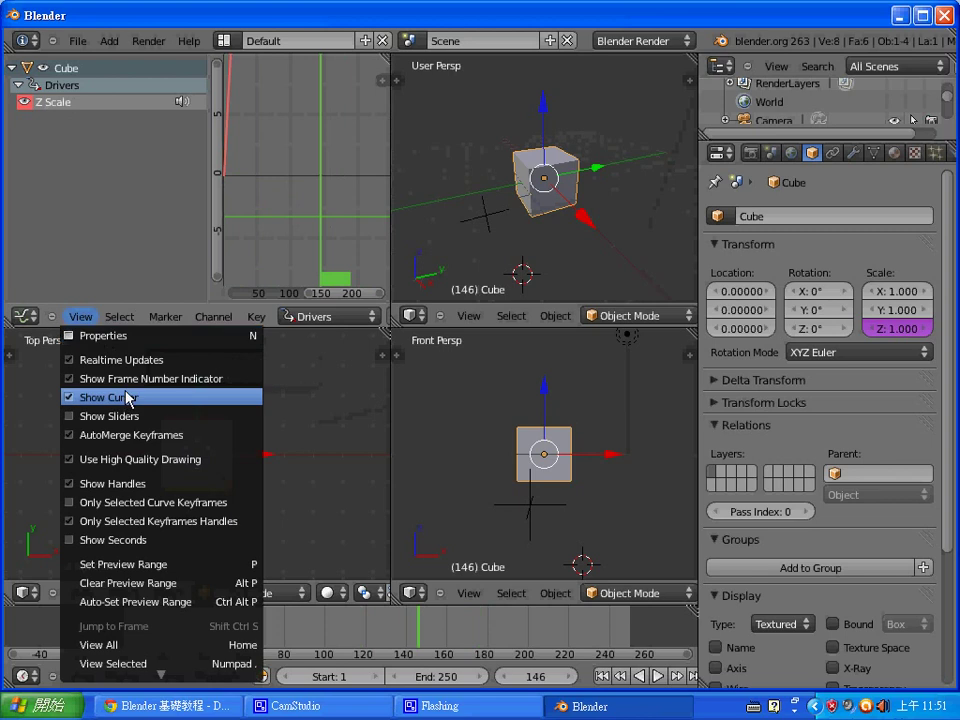
pyautogui.click(127, 336)
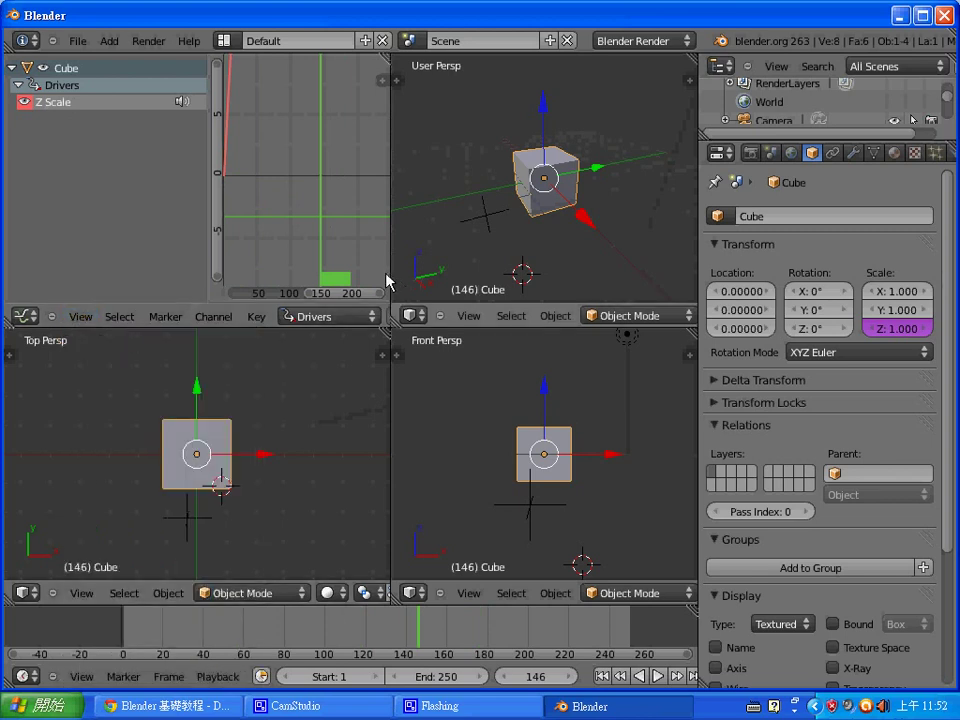
# Widen the Drivers editor and show its sidebar with the Z Scale F-Curve properties
pyautogui.moveTo(390, 276); pyautogui.dragTo(432, 268)
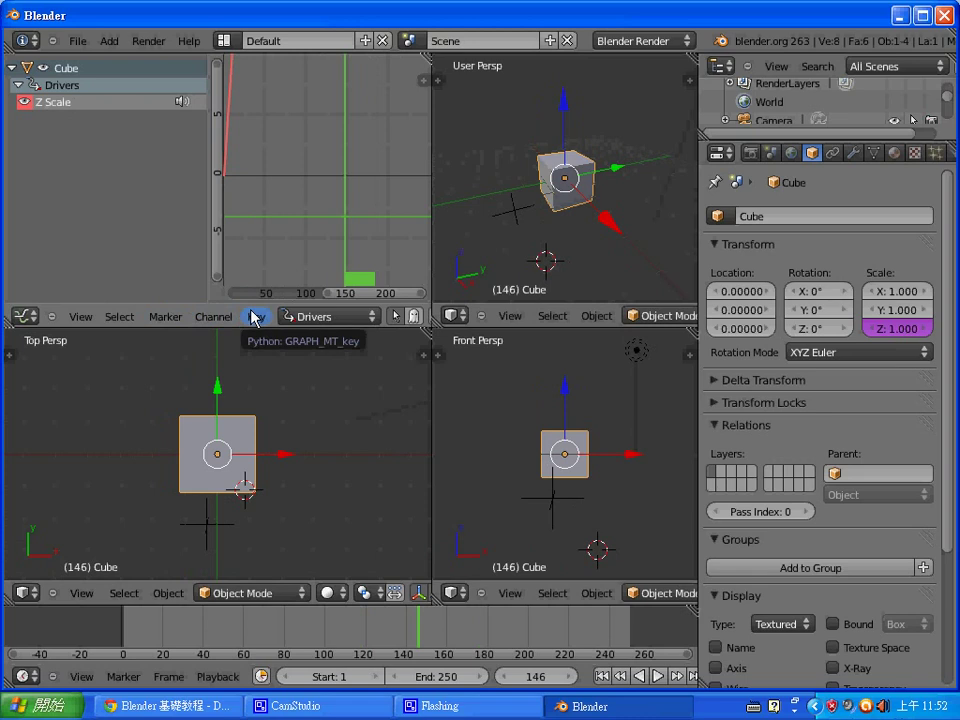
pyautogui.click(281, 224)
pyautogui.click(403, 240)
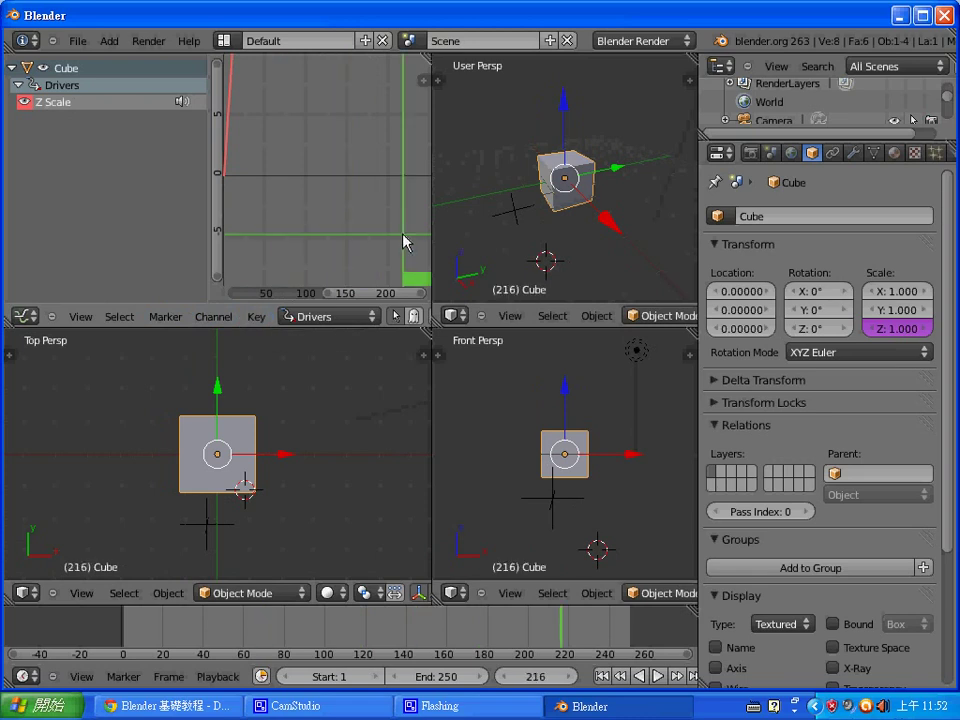
pyautogui.click(231, 257)
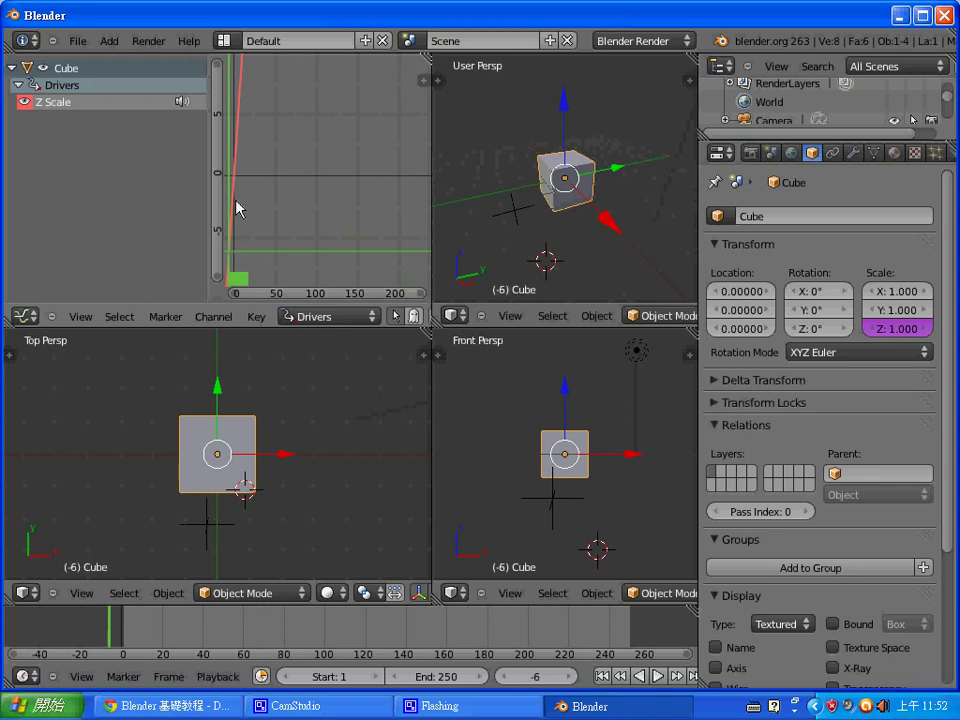
pyautogui.click(237, 207)
pyautogui.press('n')
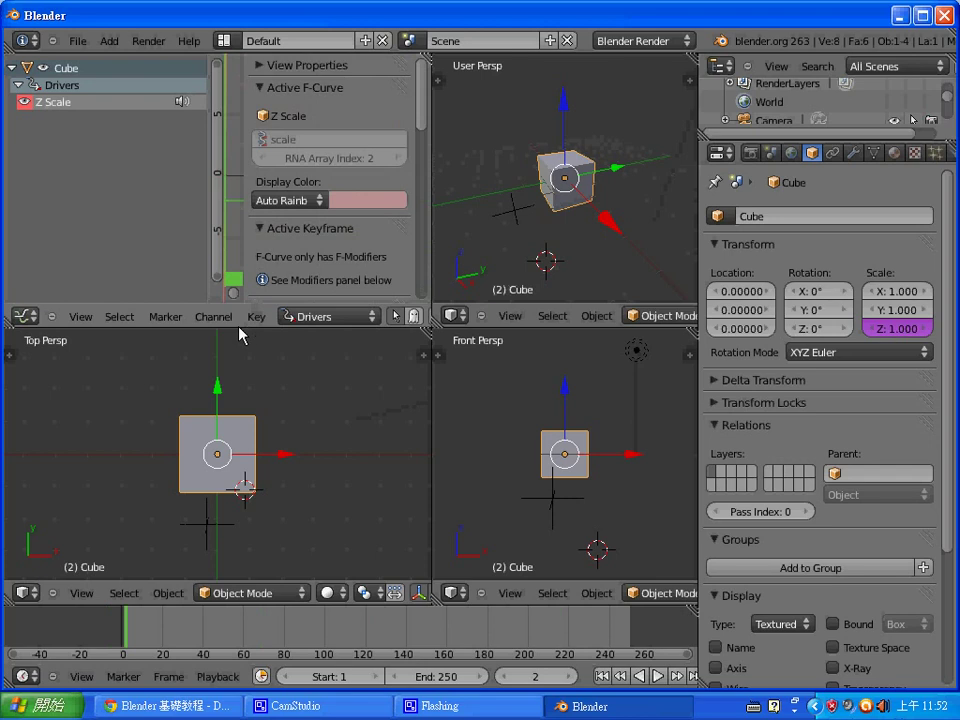
# Enlarge the Drivers editor and name the Z Scale driver's variable CubeZScale
pyautogui.moveTo(242, 328); pyautogui.dragTo(242, 358)
pyautogui.scroll(-4, 420, 140)
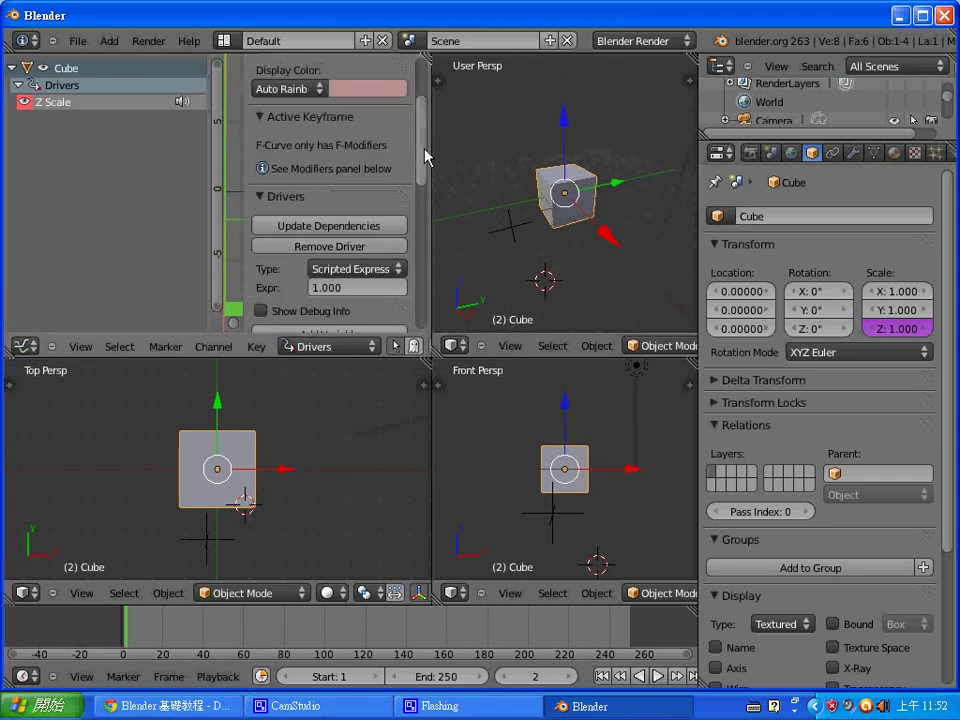
pyautogui.scroll(4, 420, 150)
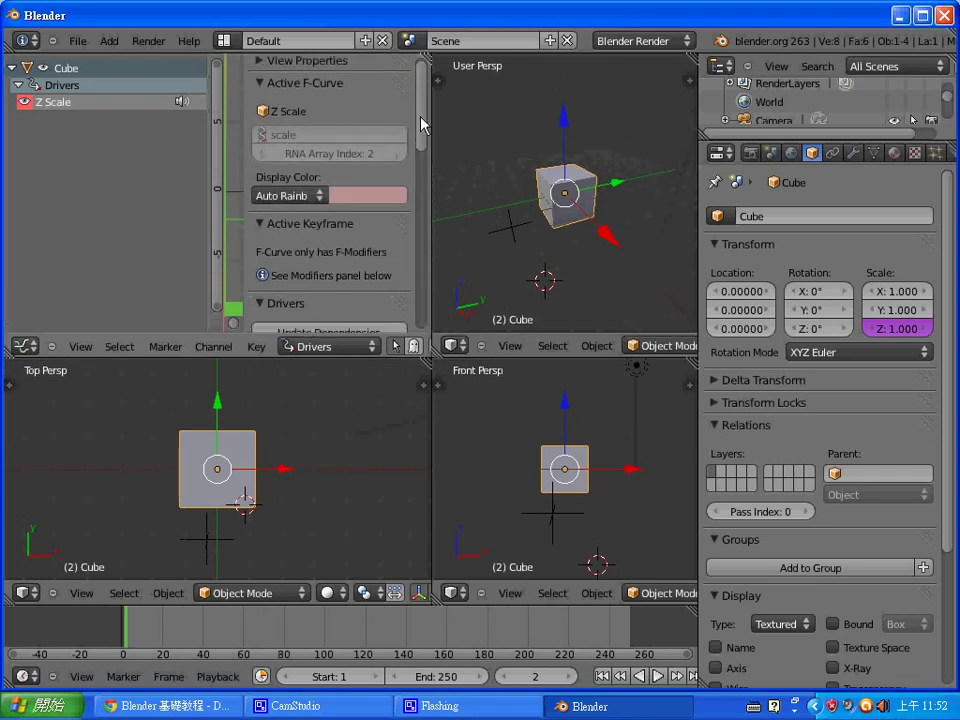
pyautogui.moveTo(421, 122)
pyautogui.mouseDown()
pyautogui.moveTo(425, 200)
pyautogui.moveTo(432, 142)
pyautogui.moveTo(428, 171)
pyautogui.moveTo(426, 133)
pyautogui.moveTo(430, 202)
pyautogui.mouseUp()
pyautogui.click(336, 192)
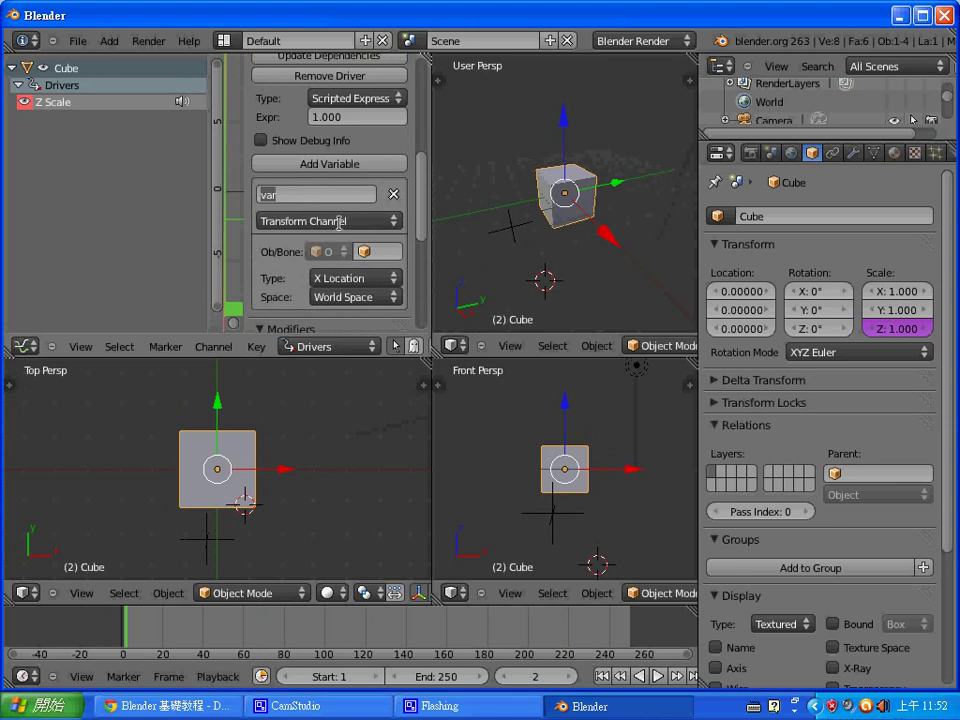
pyautogui.write('CubeZSc')
pyautogui.write('ube')
pyautogui.write('Z')
pyautogui.write('Sca')
pyautogui.write('le')
pyautogui.press('Return')
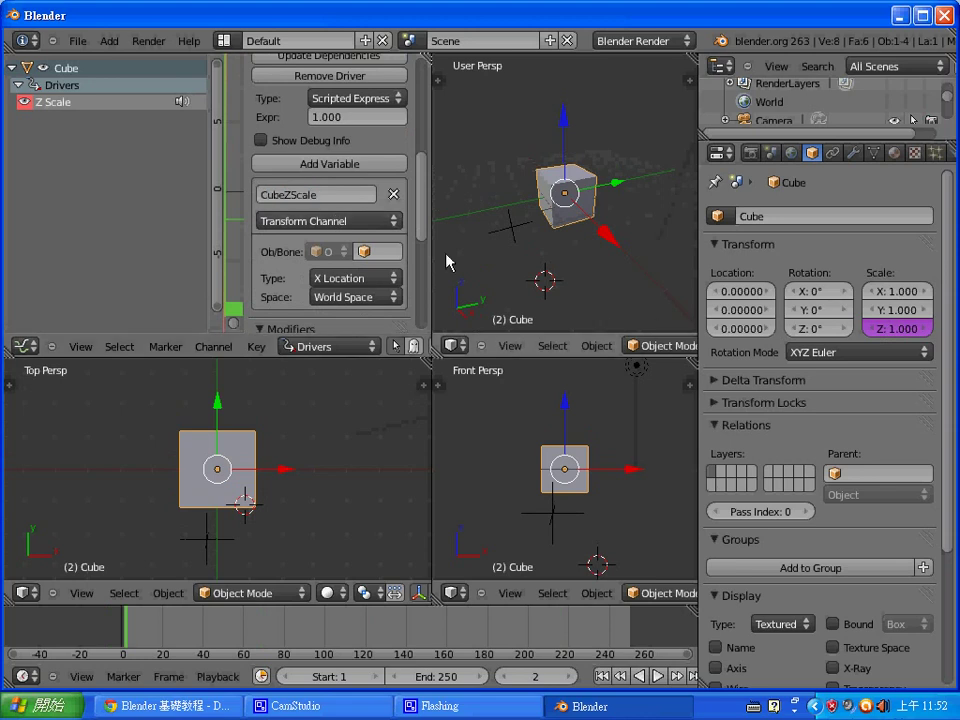
# Point the CubeZScale variable at the Controller object's Z Location in world space
pyautogui.click(363, 251)
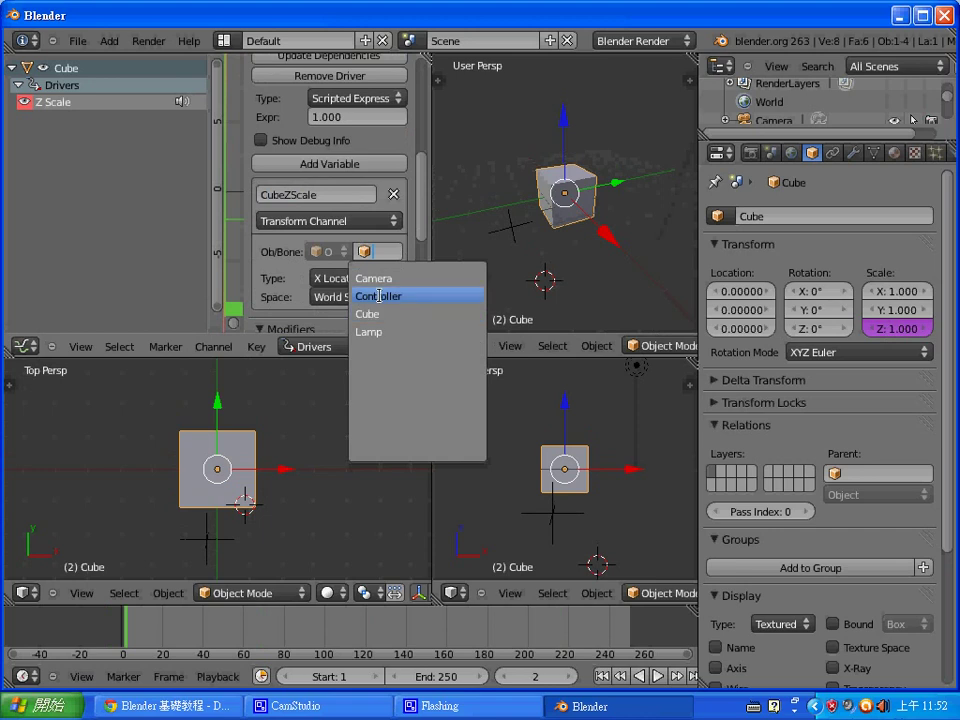
pyautogui.click(378, 296)
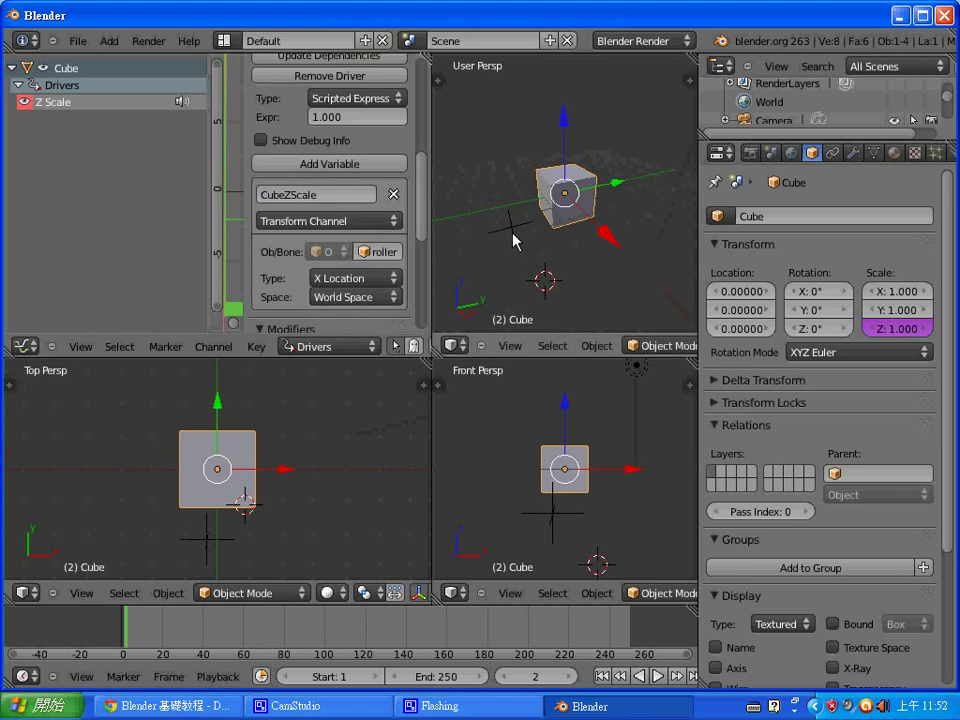
pyautogui.click(384, 287)
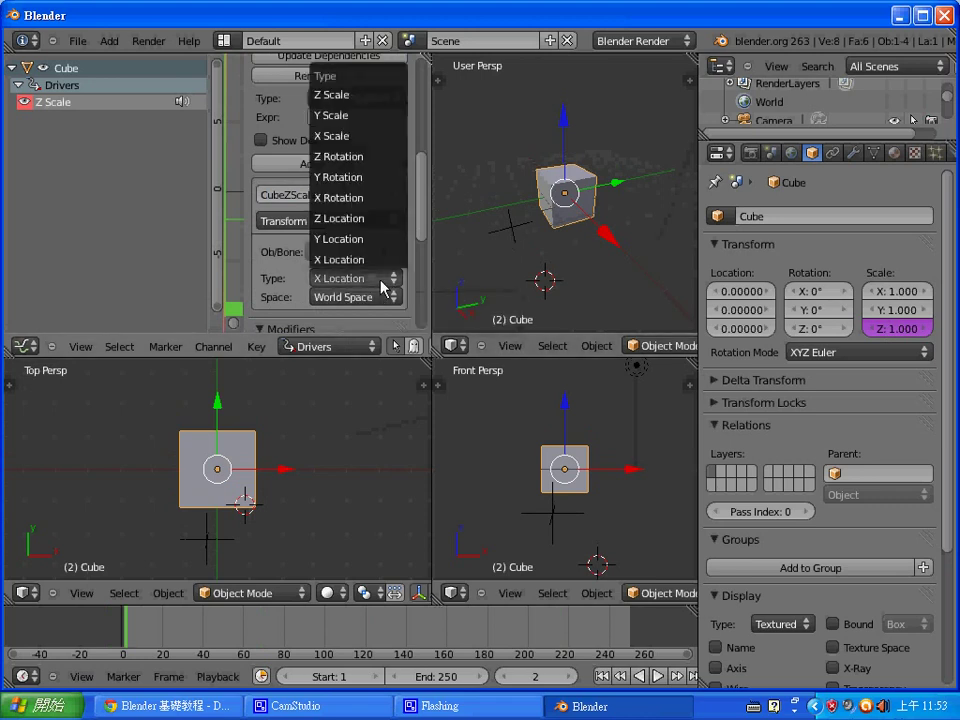
pyautogui.click(378, 228)
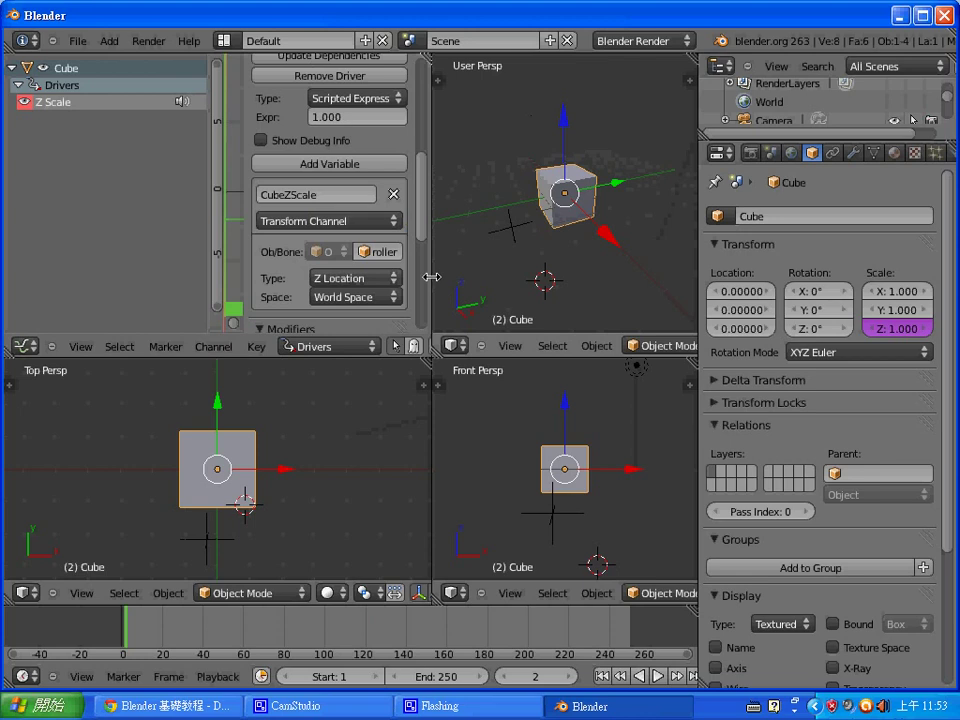
pyautogui.moveTo(419, 232); pyautogui.dragTo(373, 211)
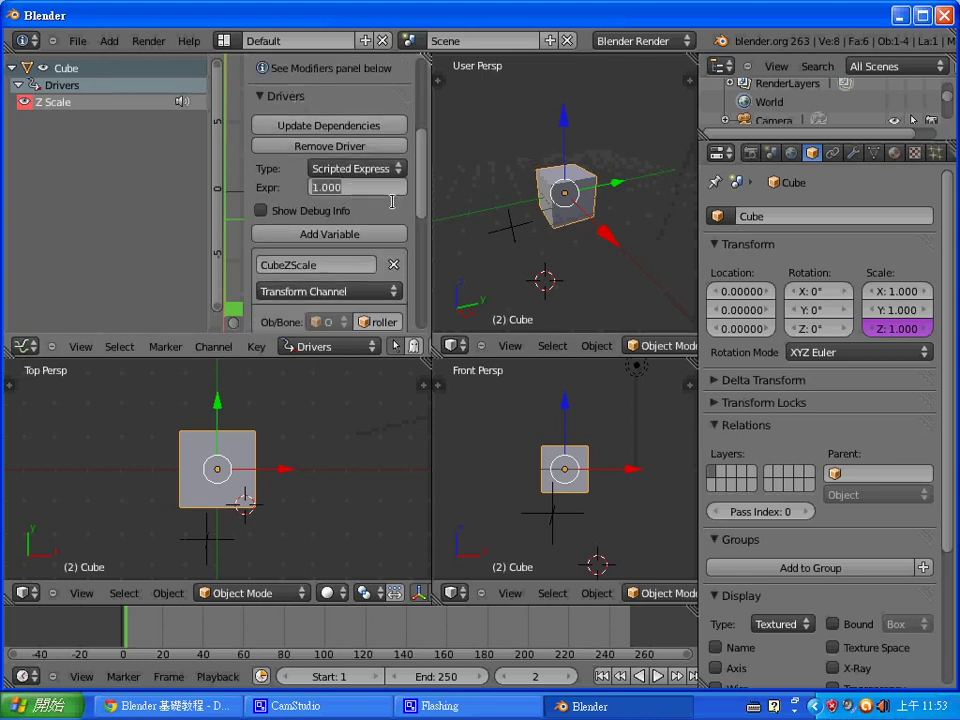
# Change the Z Scale driver expression to CubeZScale+1.000, flattening the cube to -0.405
pyautogui.click(345, 187)
pyautogui.press('Return')
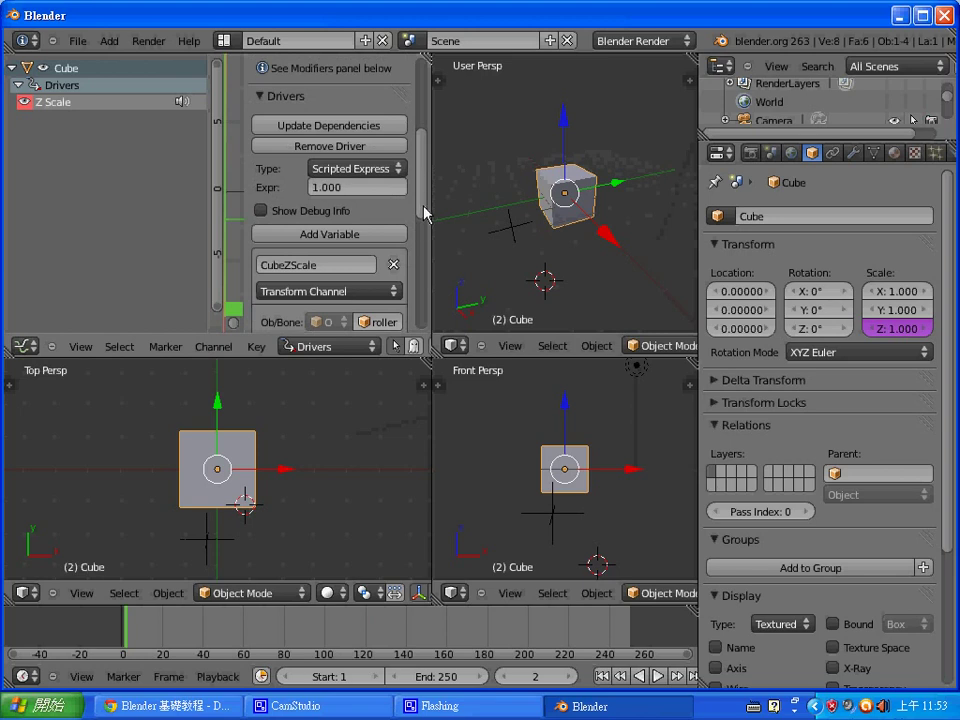
pyautogui.scroll(-2, 421, 225)
pyautogui.scroll(-2, 421, 228)
pyautogui.scroll(2, 421, 228)
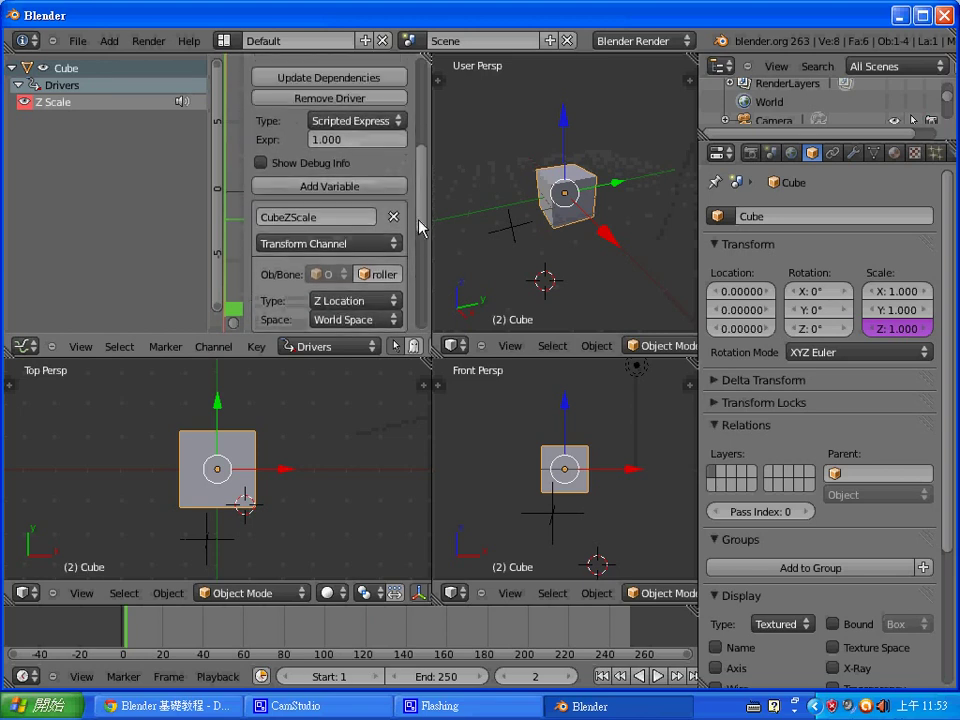
pyautogui.scroll(1, 421, 228)
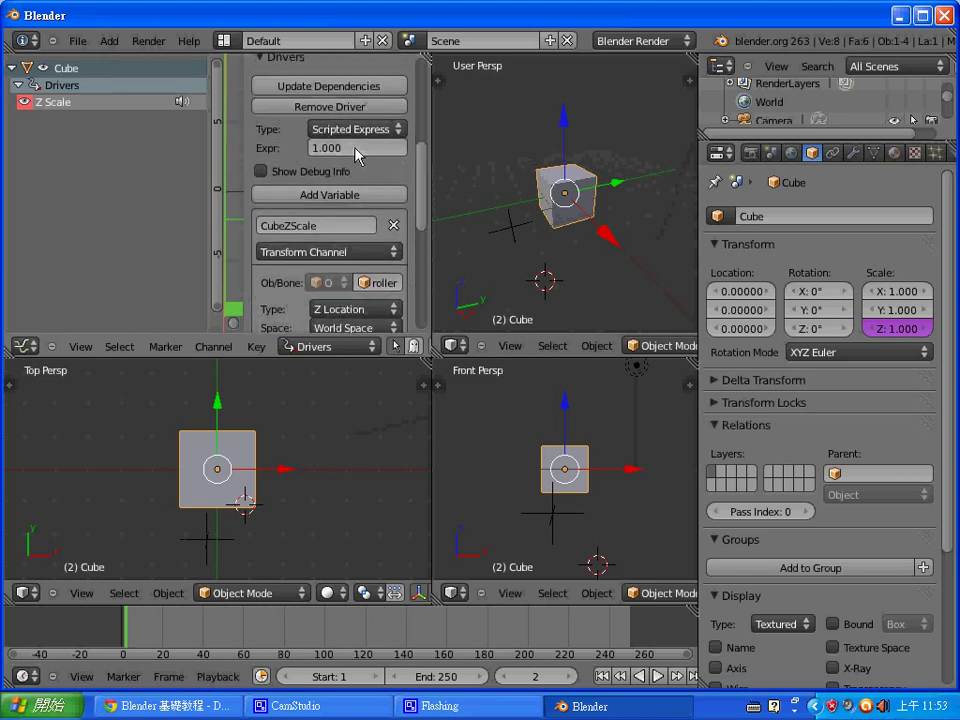
pyautogui.click(322, 148)
pyautogui.write('CubeZ')
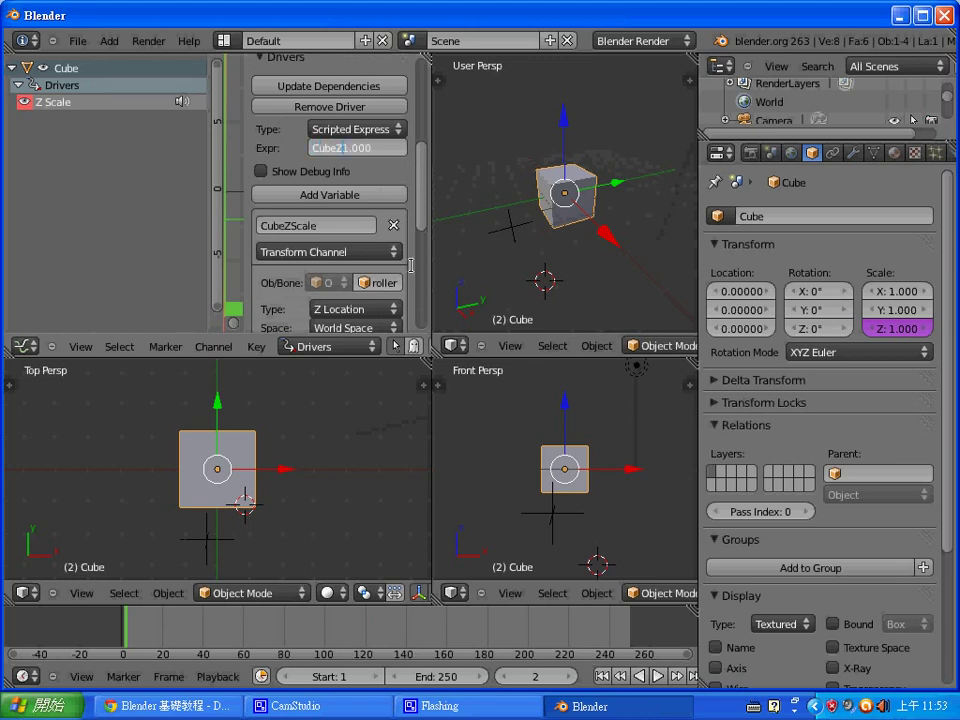
pyautogui.write('Scale')
pyautogui.write('+')
pyautogui.press('Return')
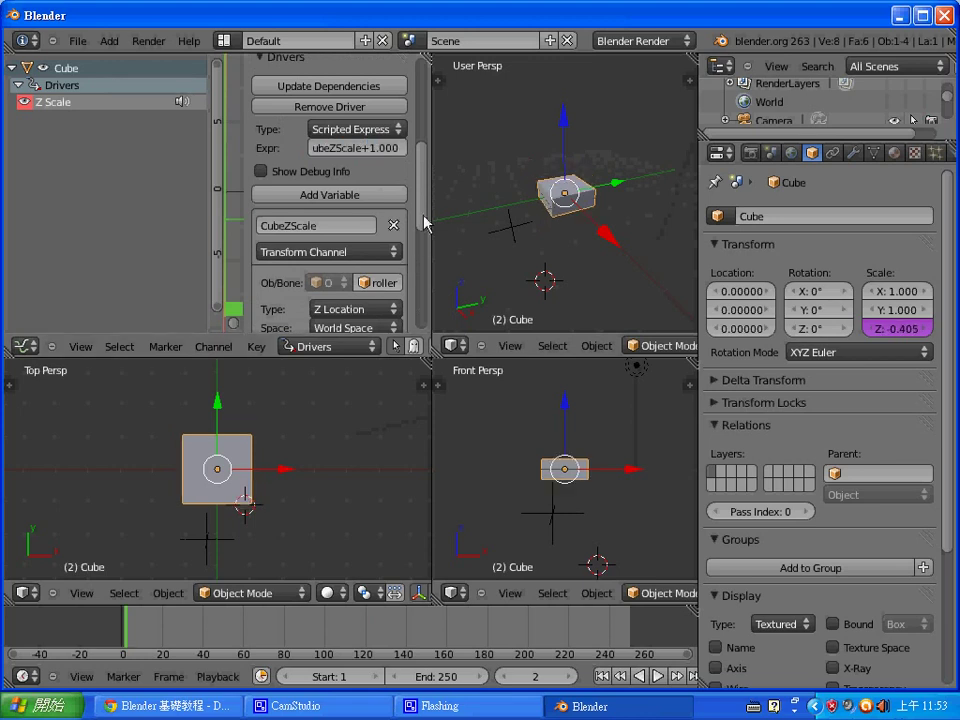
pyautogui.moveTo(424, 219); pyautogui.dragTo(423, 272)
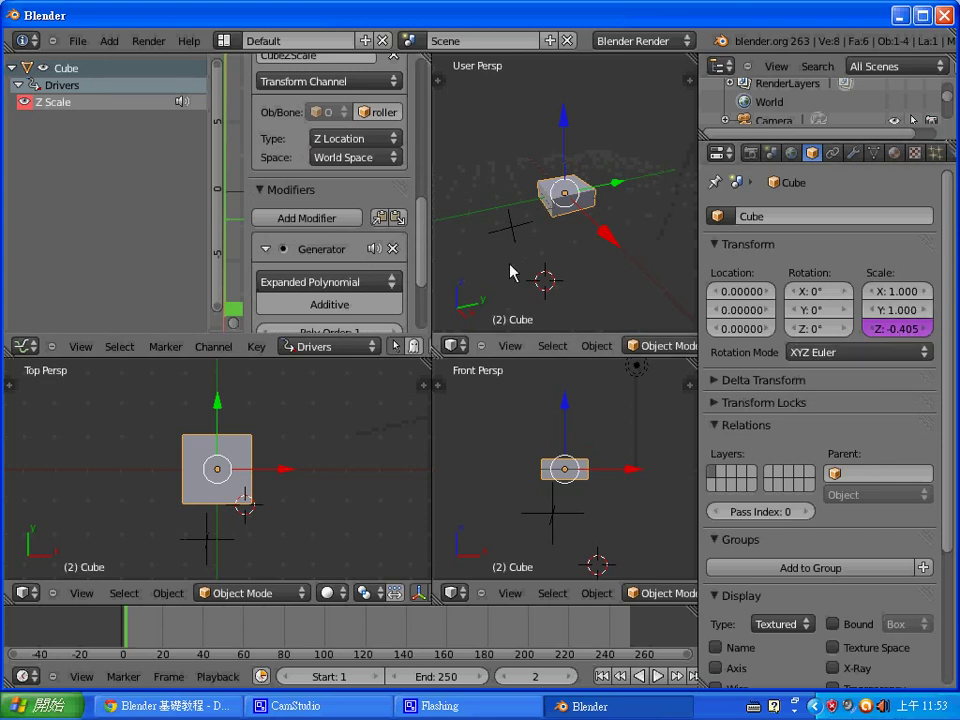
# Raise the Controller empty to Z 1.21474, stretching the cube to Z scale 2.215
pyautogui.click(511, 229)
pyautogui.rightClick(511, 229)
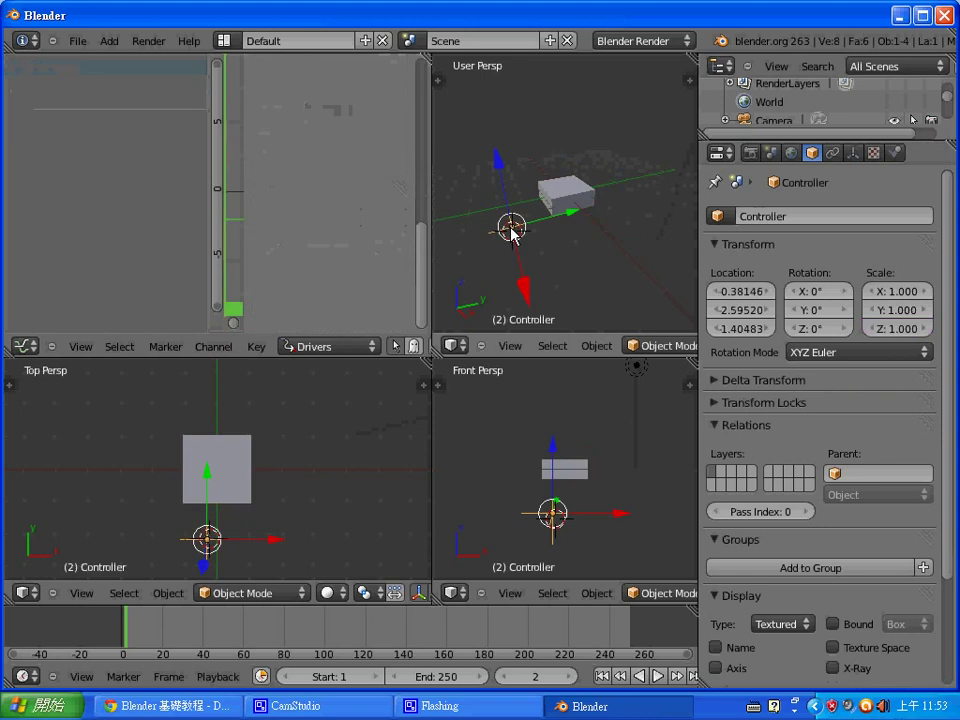
pyautogui.press('g')
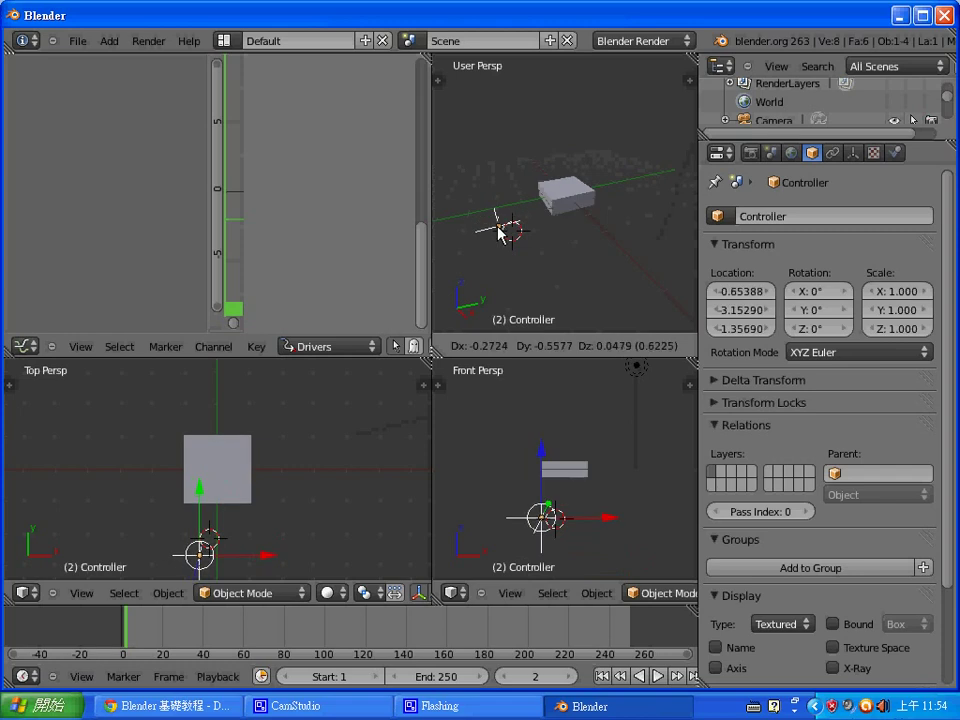
pyautogui.click(497, 257)
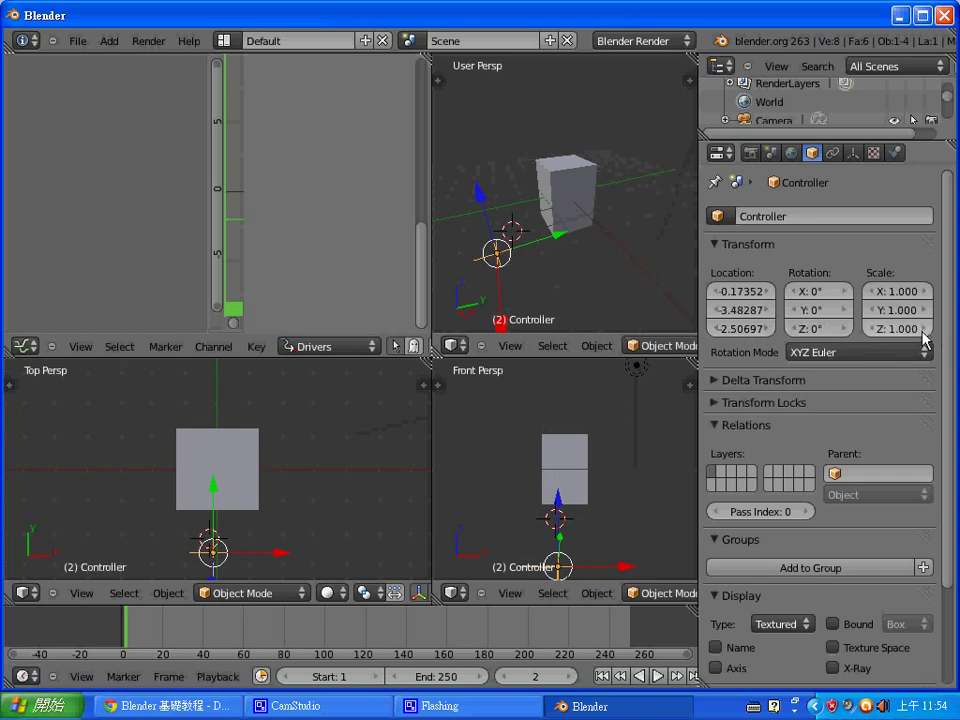
pyautogui.moveTo(780, 330); pyautogui.dragTo(739, 333)
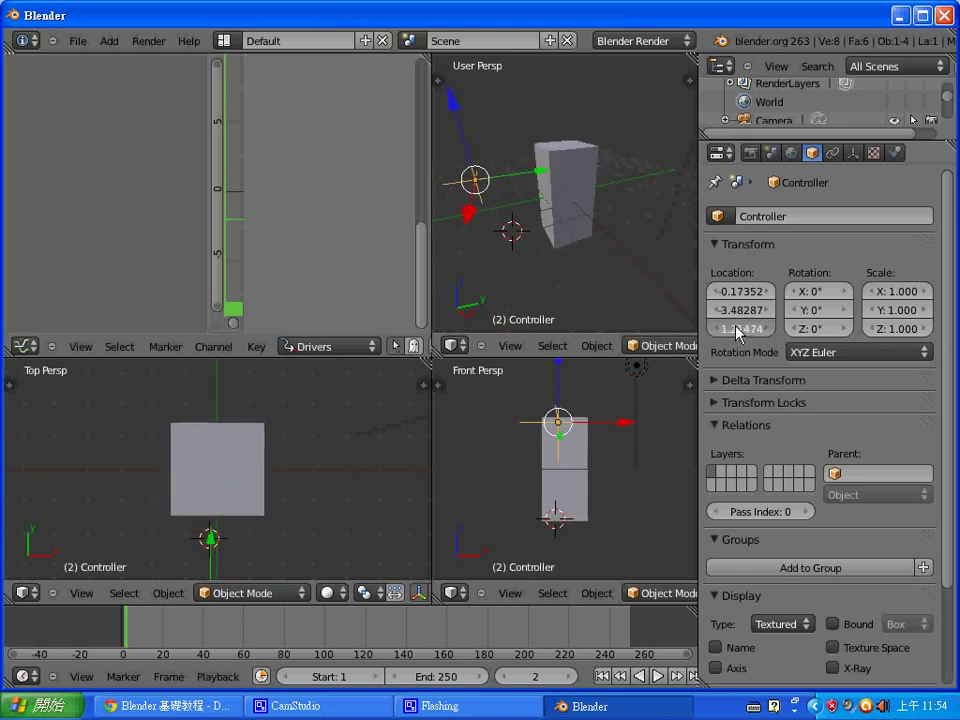
pyautogui.rightClick(548, 199)
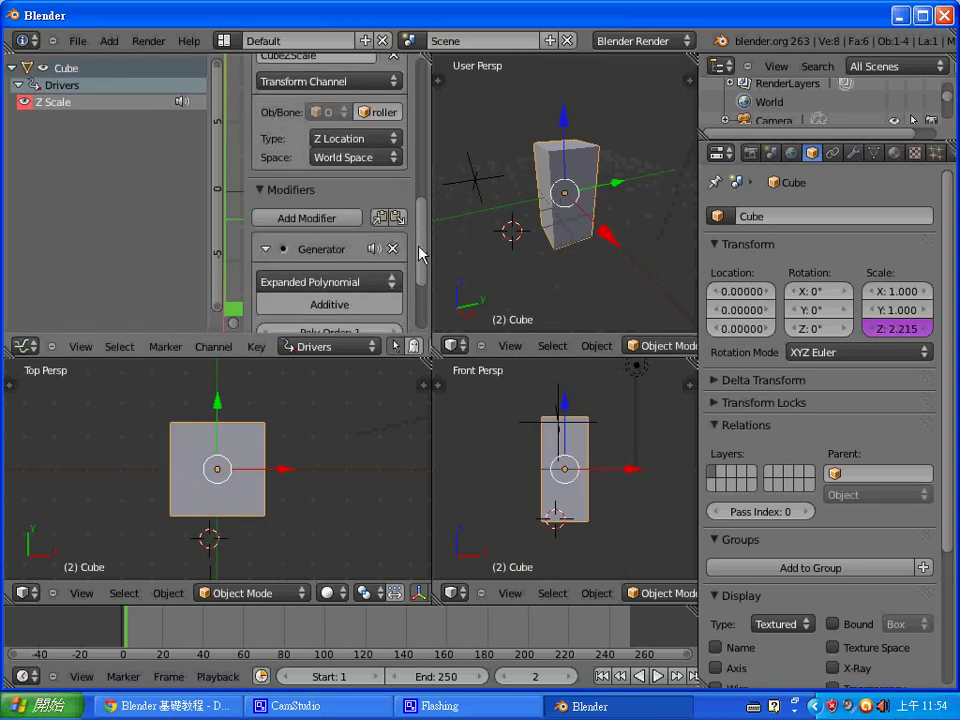
pyautogui.scroll(-3, 420, 258)
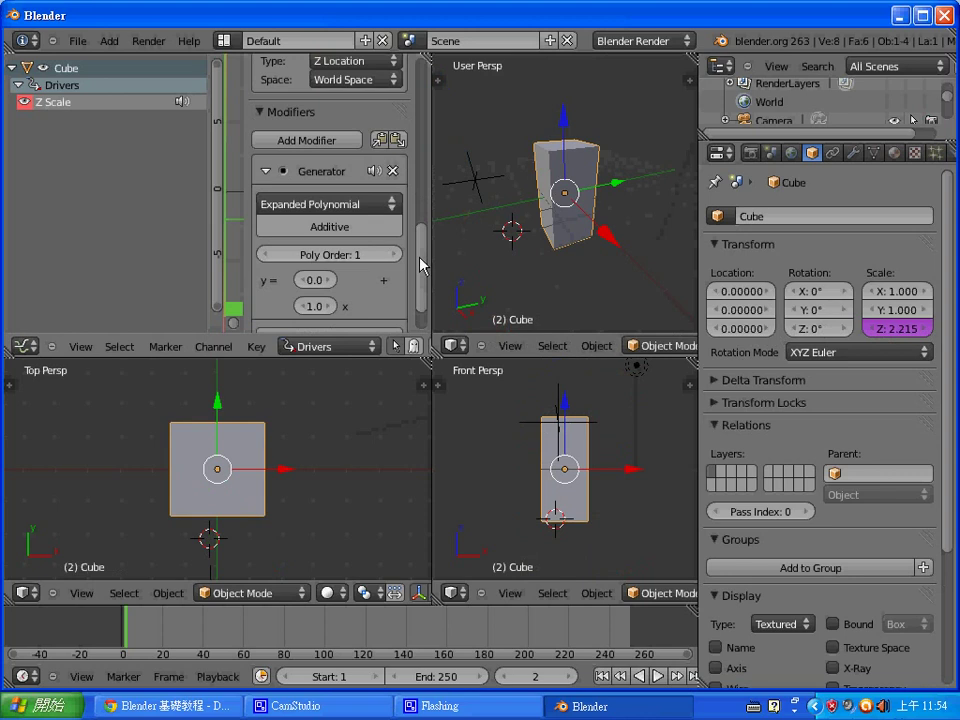
pyautogui.scroll(-2, 420, 265)
pyautogui.scroll(10, 423, 290)
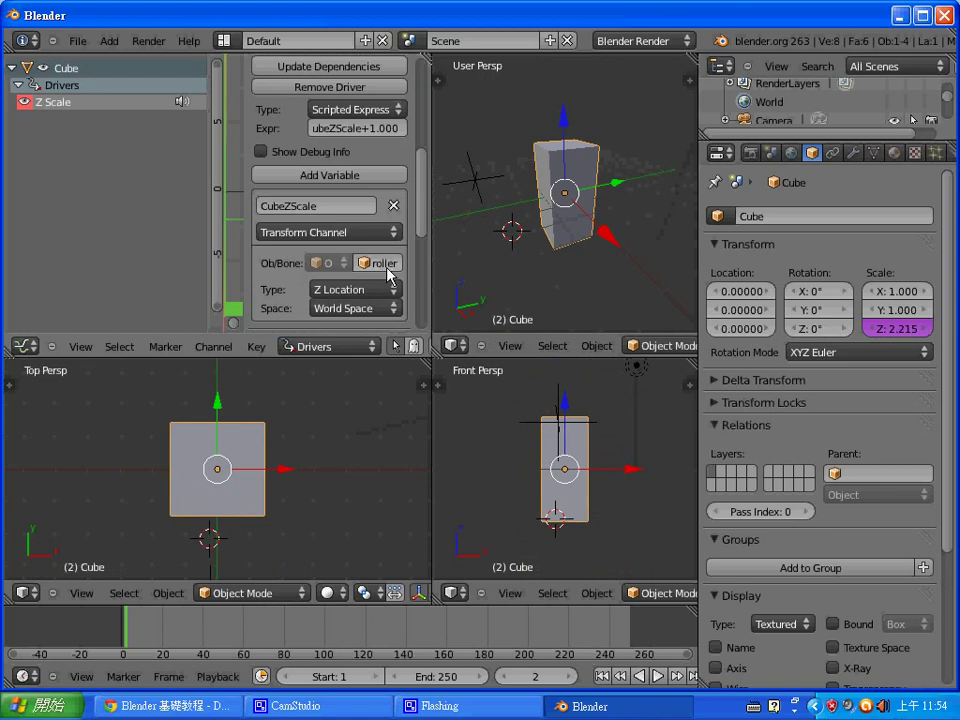
pyautogui.click(388, 264)
pyautogui.click(380, 306)
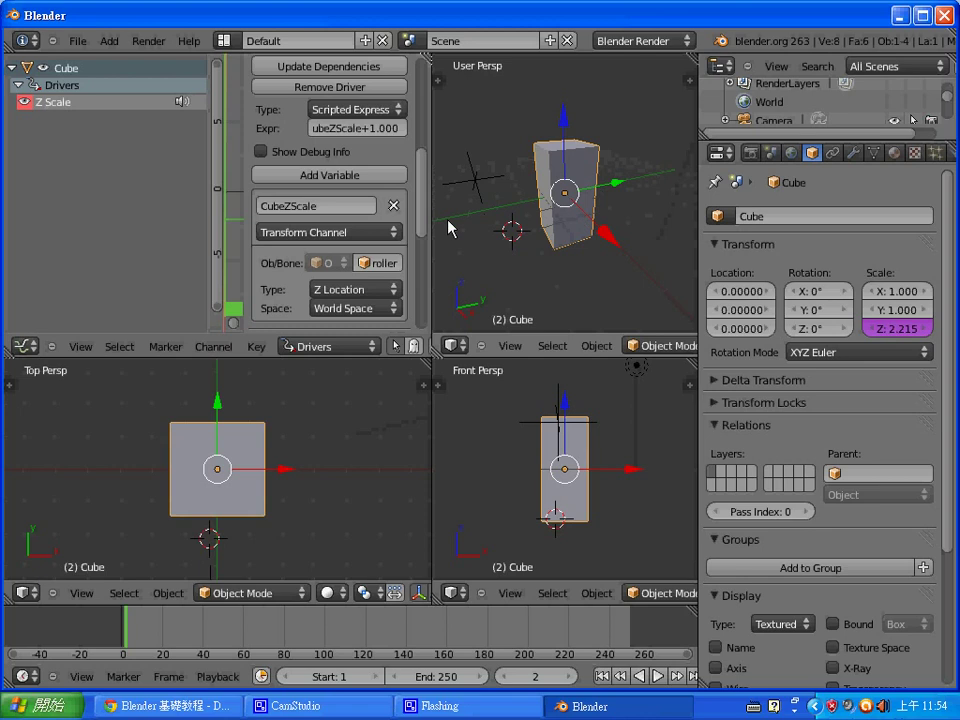
# Nudge the Controller empty up to Z 1.36223 to stretch the cube further
pyautogui.rightClick(475, 182)
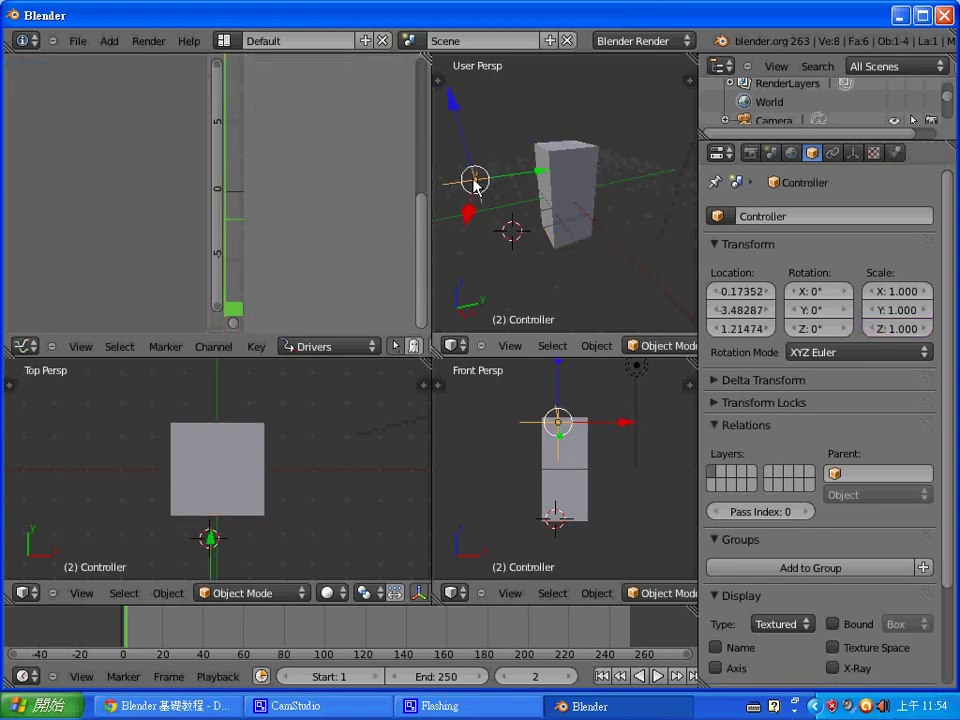
pyautogui.press('g')
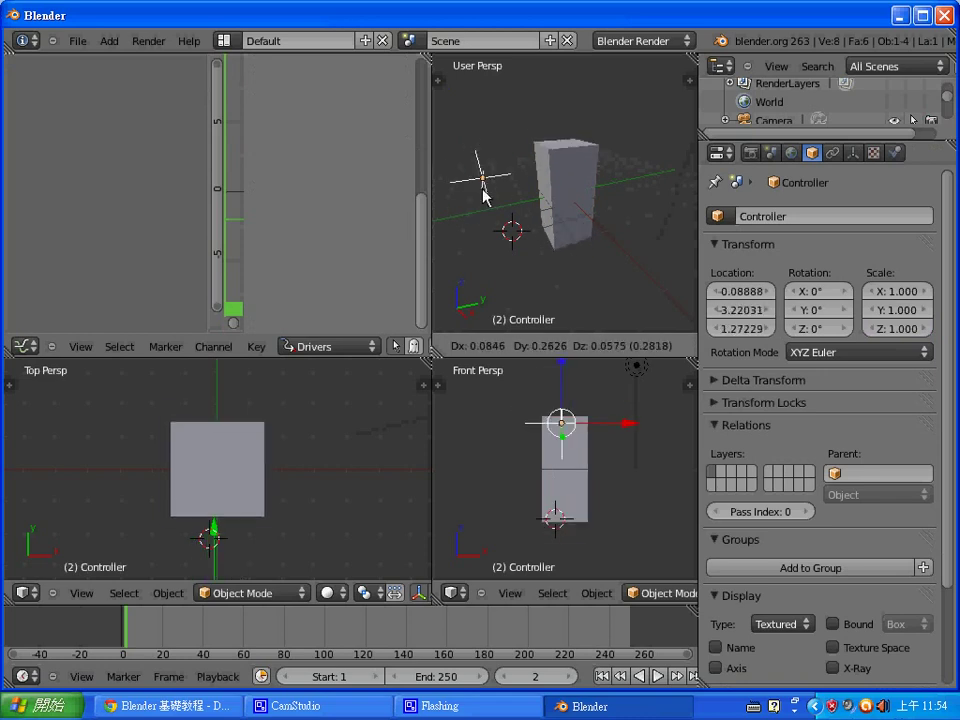
pyautogui.click(487, 180)
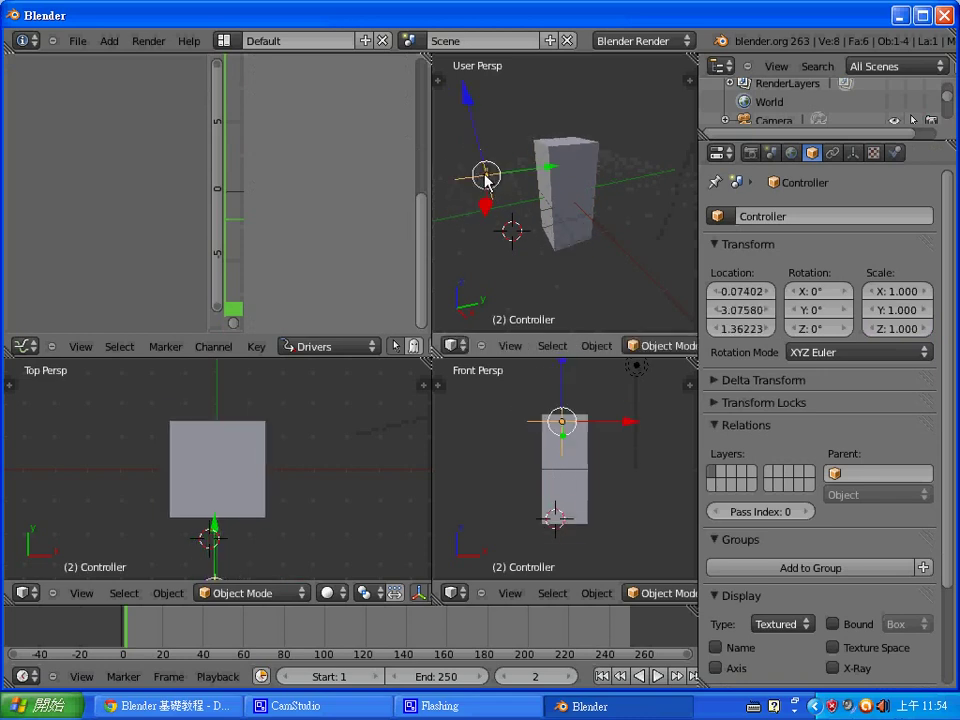